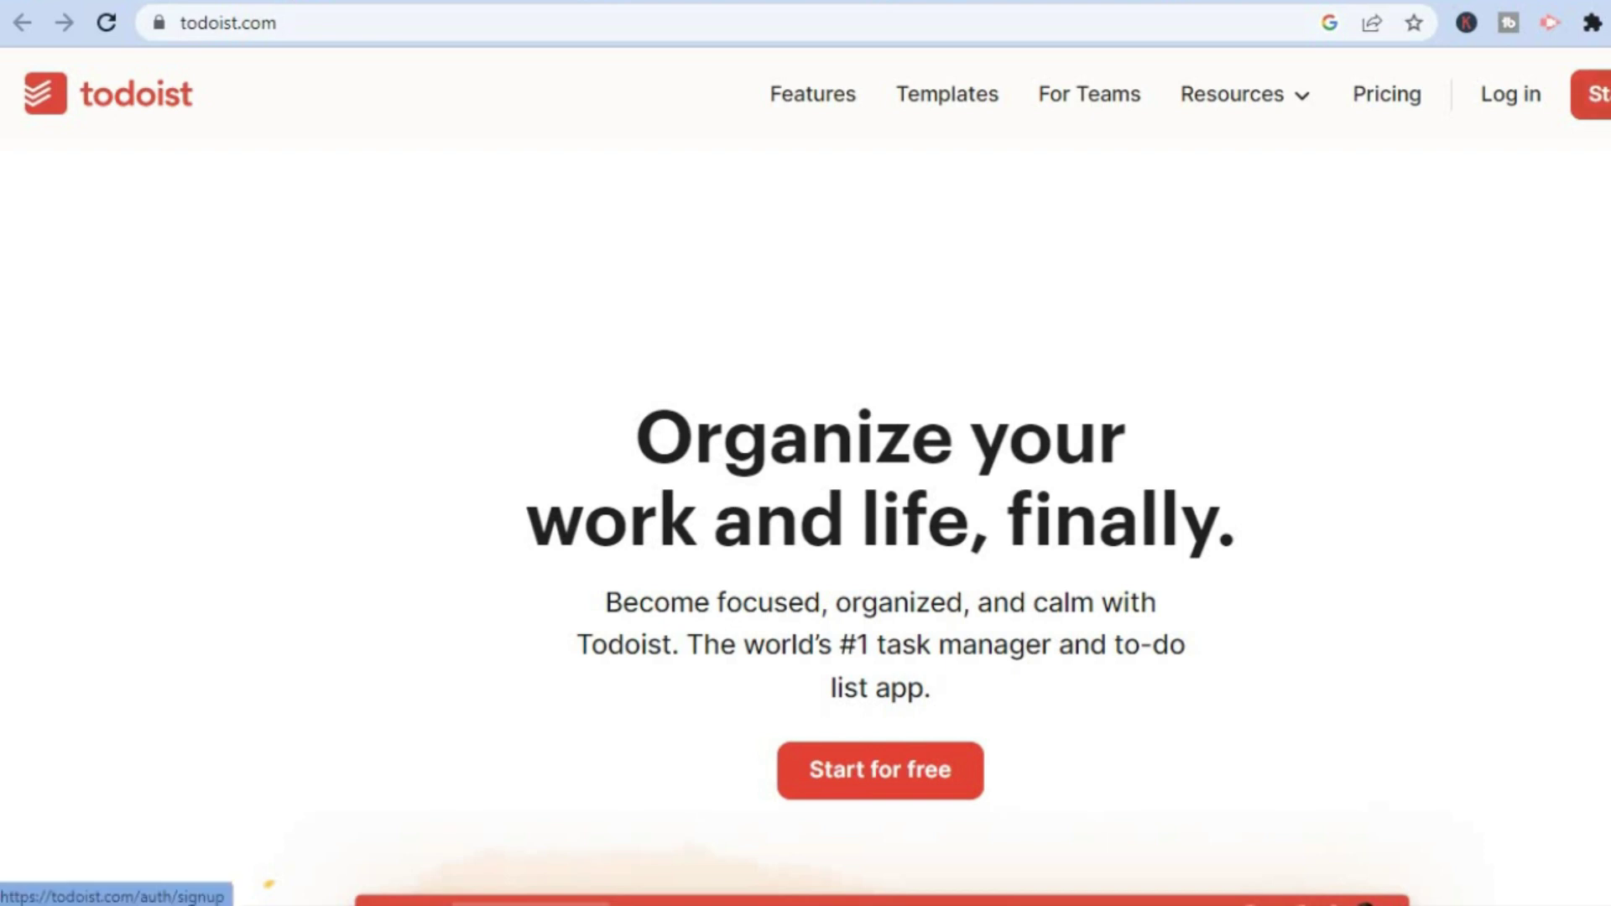
Step: Open the Start sign-up link in a new browser tab and switch to that tab
right_click(1590, 101)
click(1535, 122)
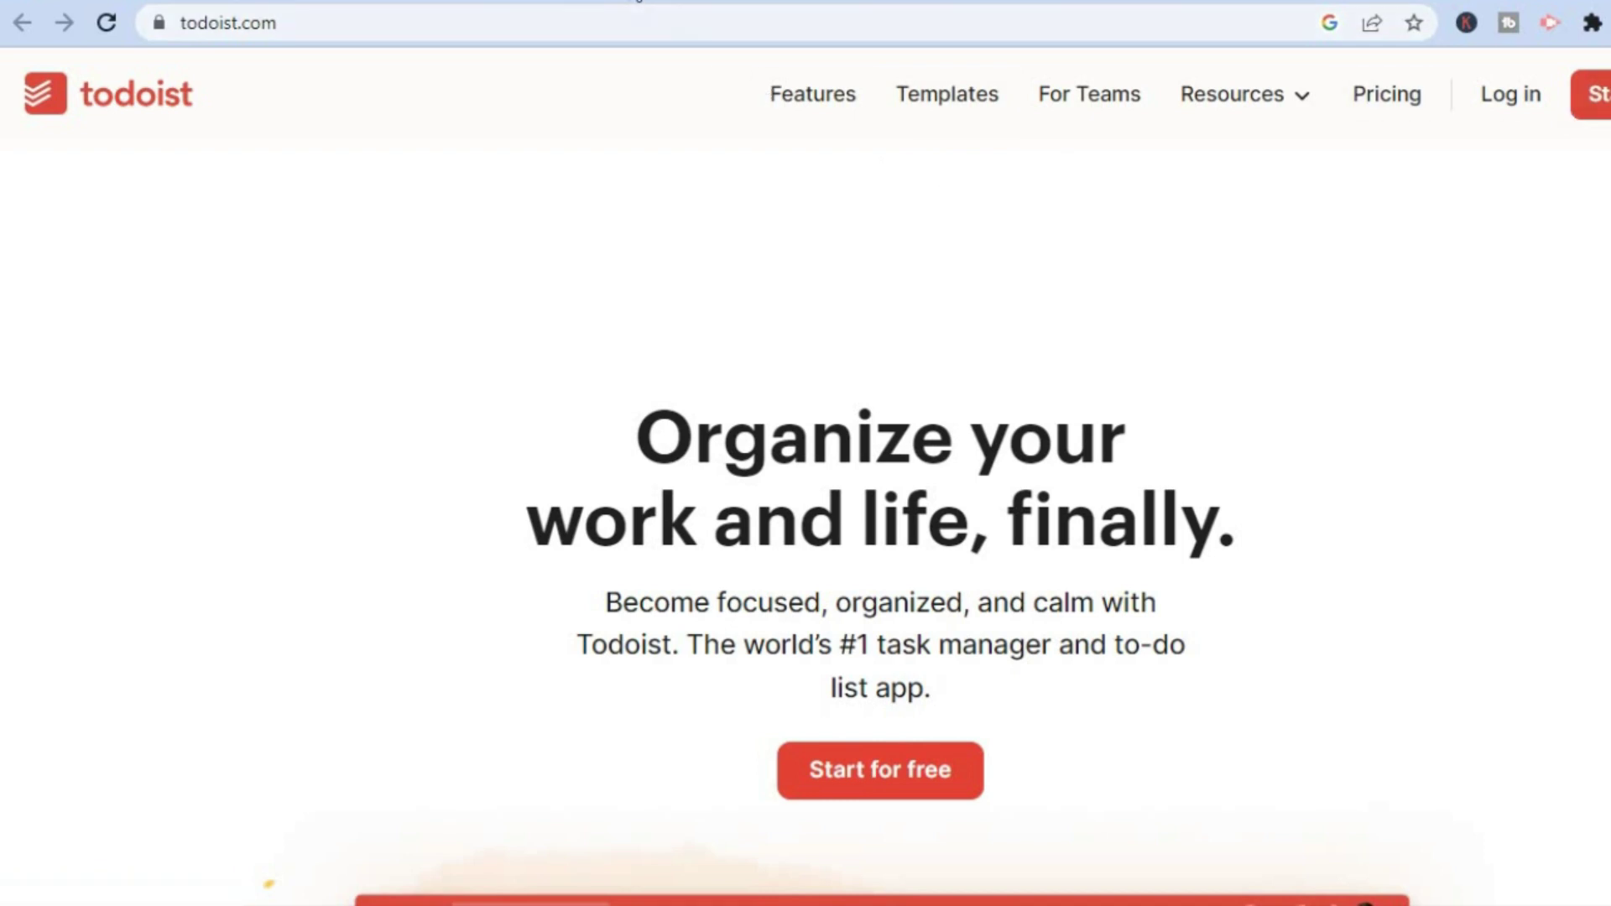
key(ctrl+Tab)
Step: Scroll down the Todoist homepage to look over its feature timeline
scroll(806, 520, down, 10)
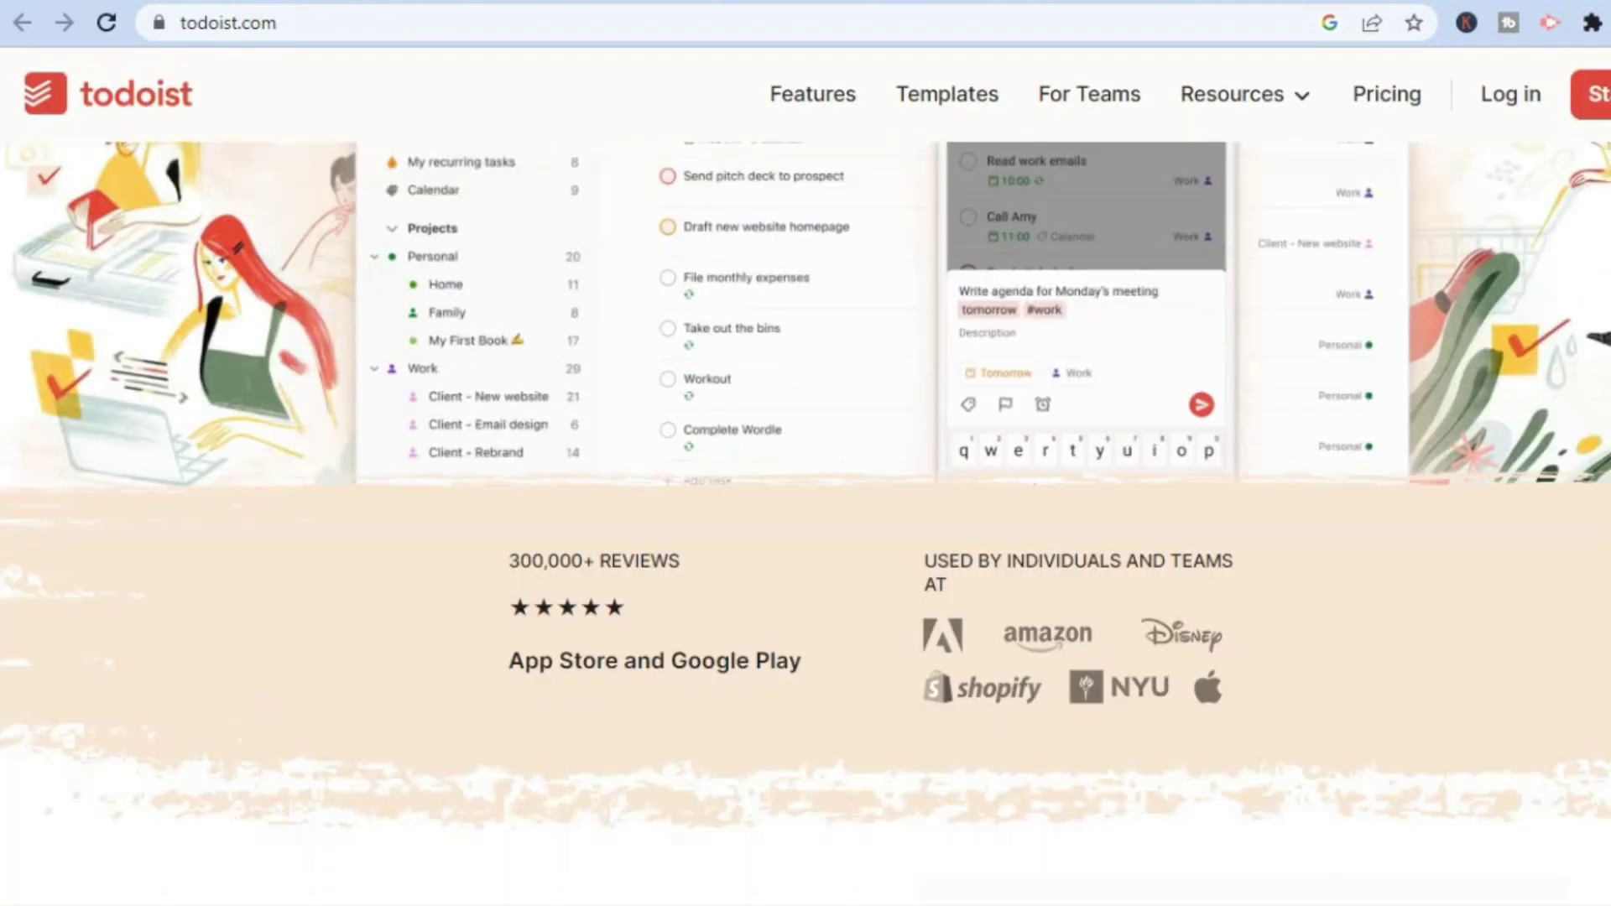
scroll(806, 520, down, 12)
scroll(806, 520, down, 10)
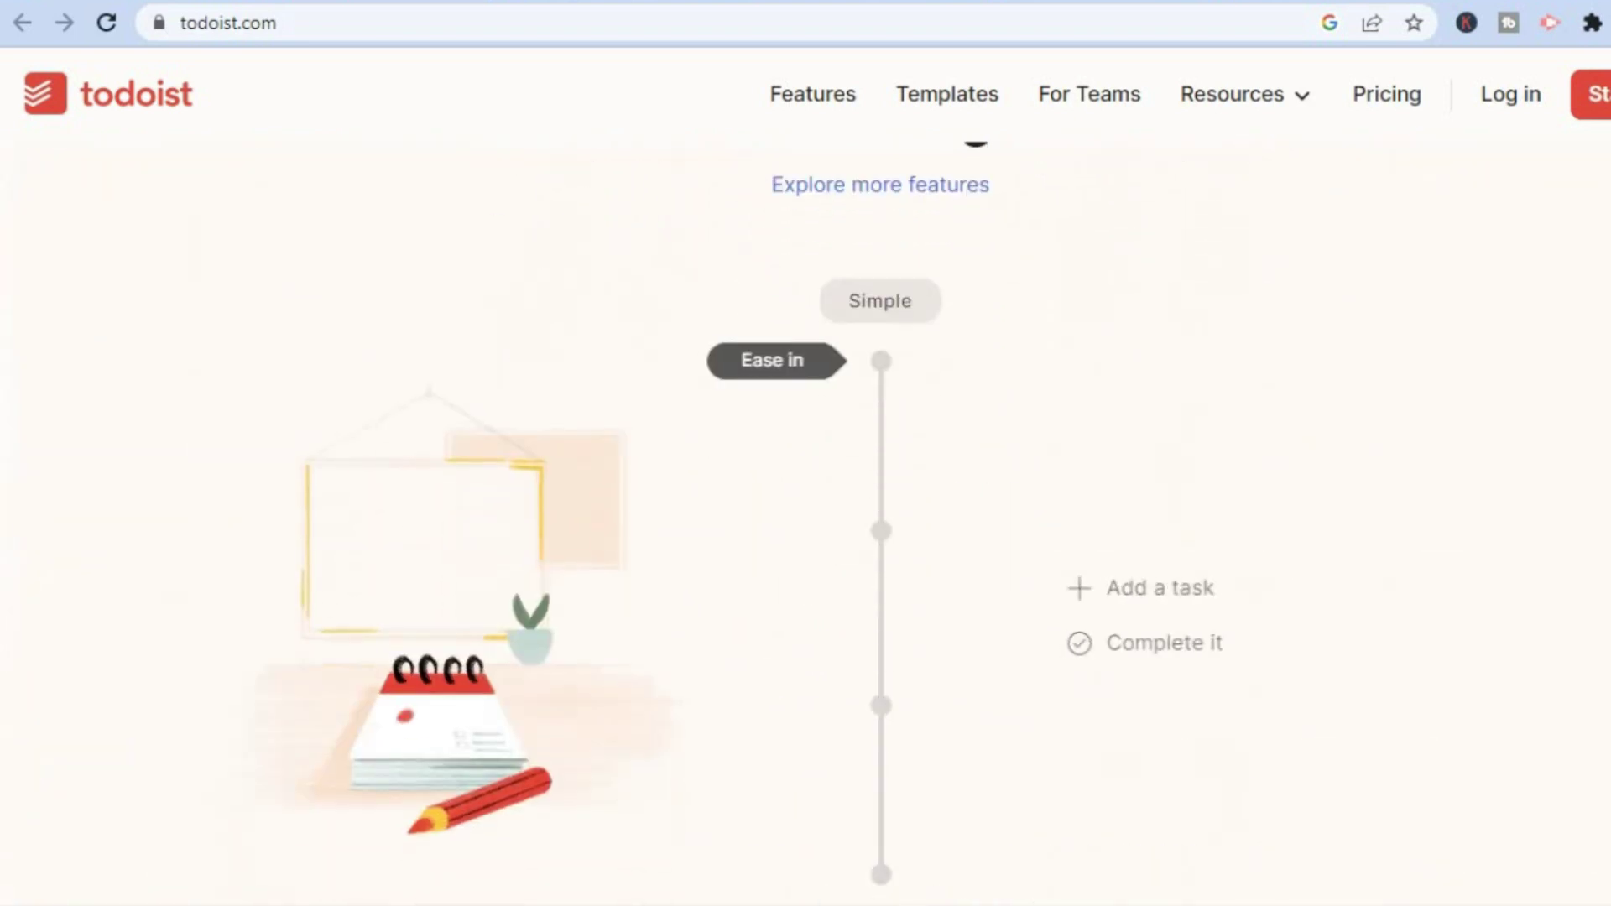
scroll(805, 520, down, 10)
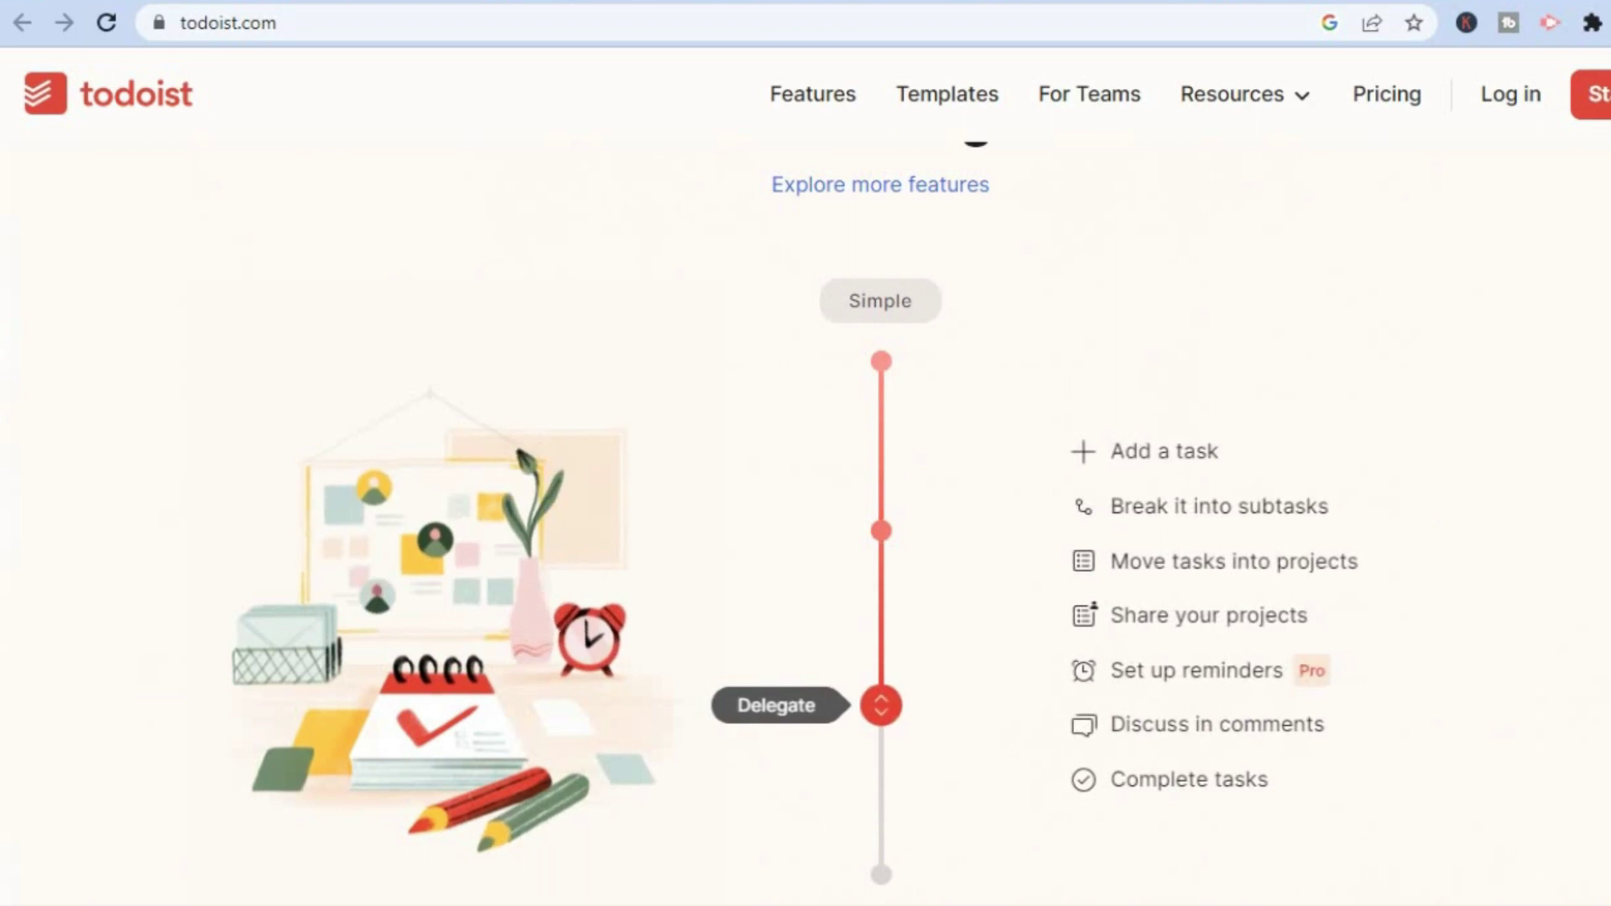
mouse_move(1287, 514)
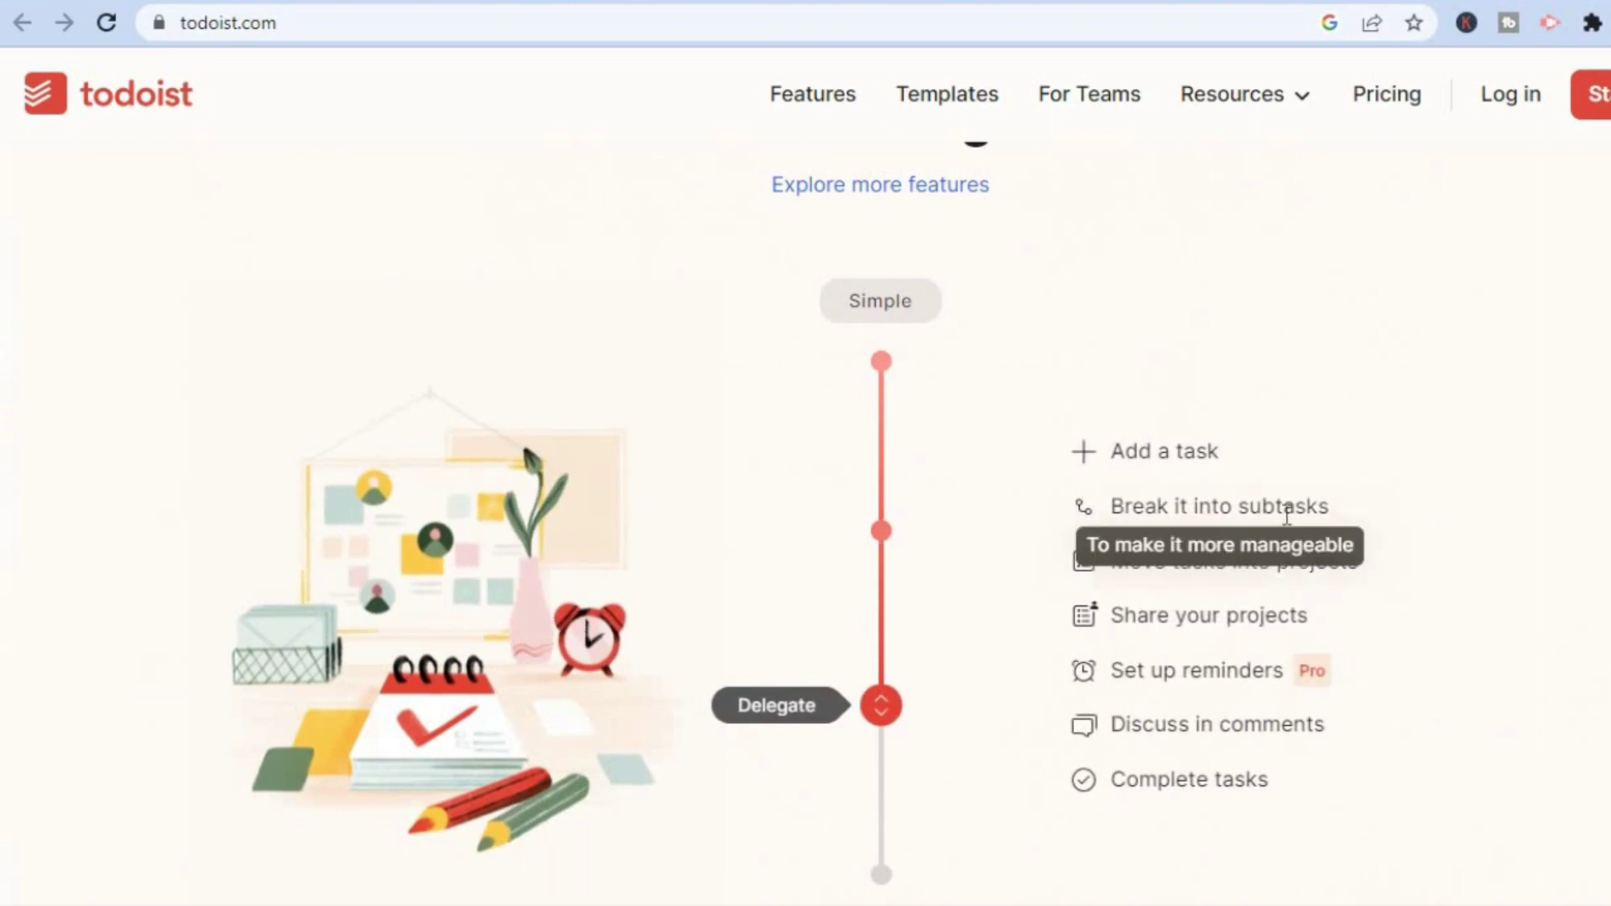
mouse_move(1174, 443)
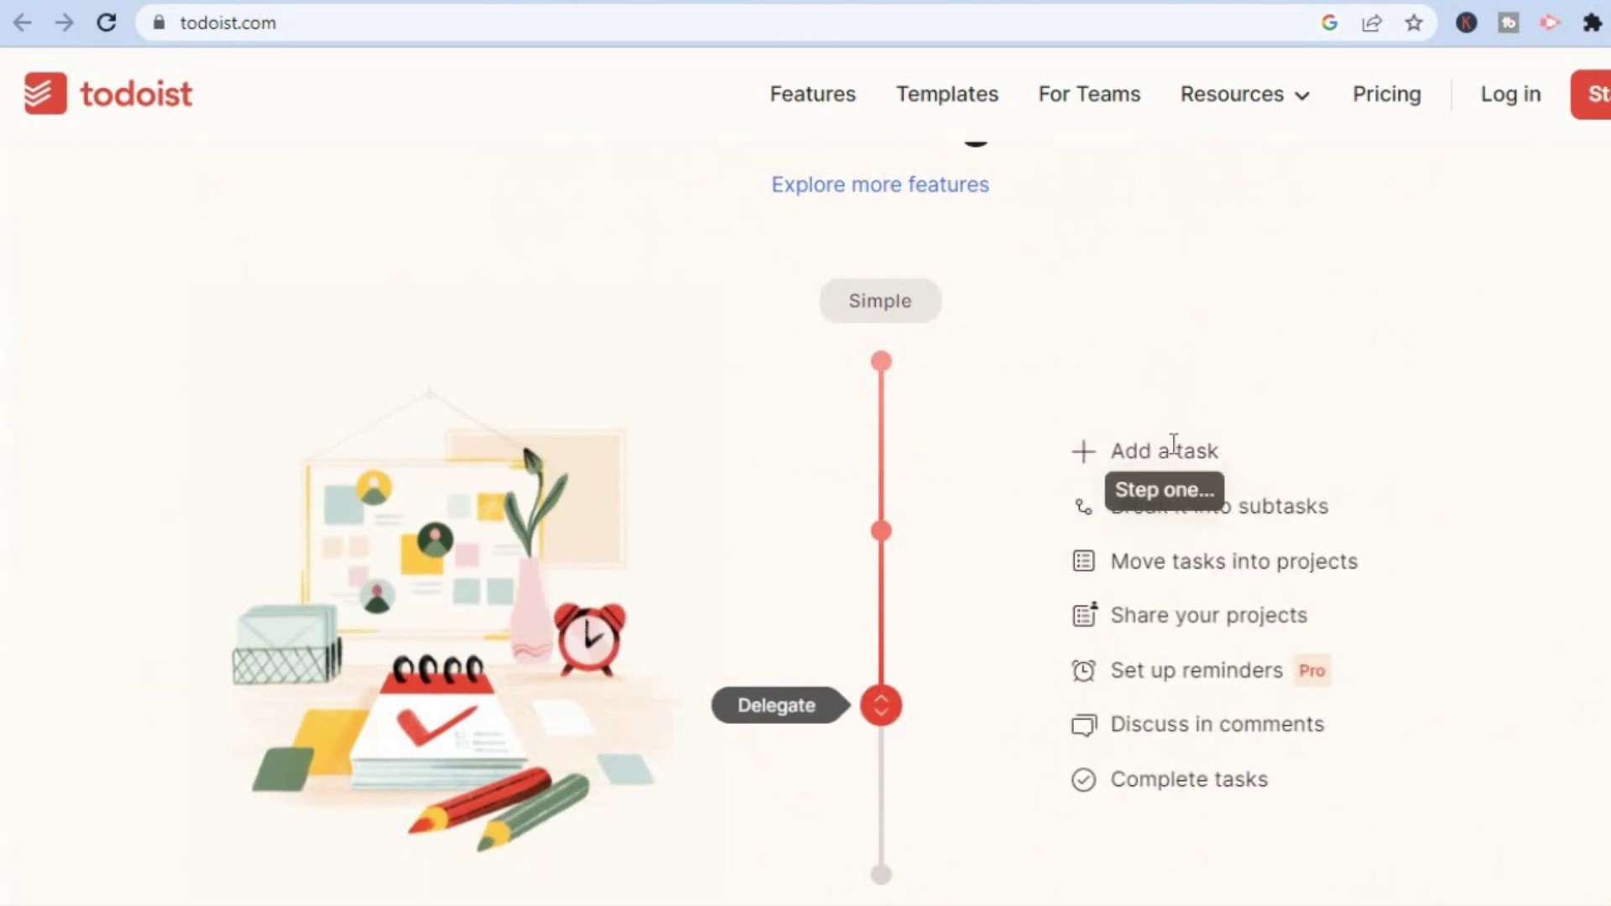
mouse_move(1198, 514)
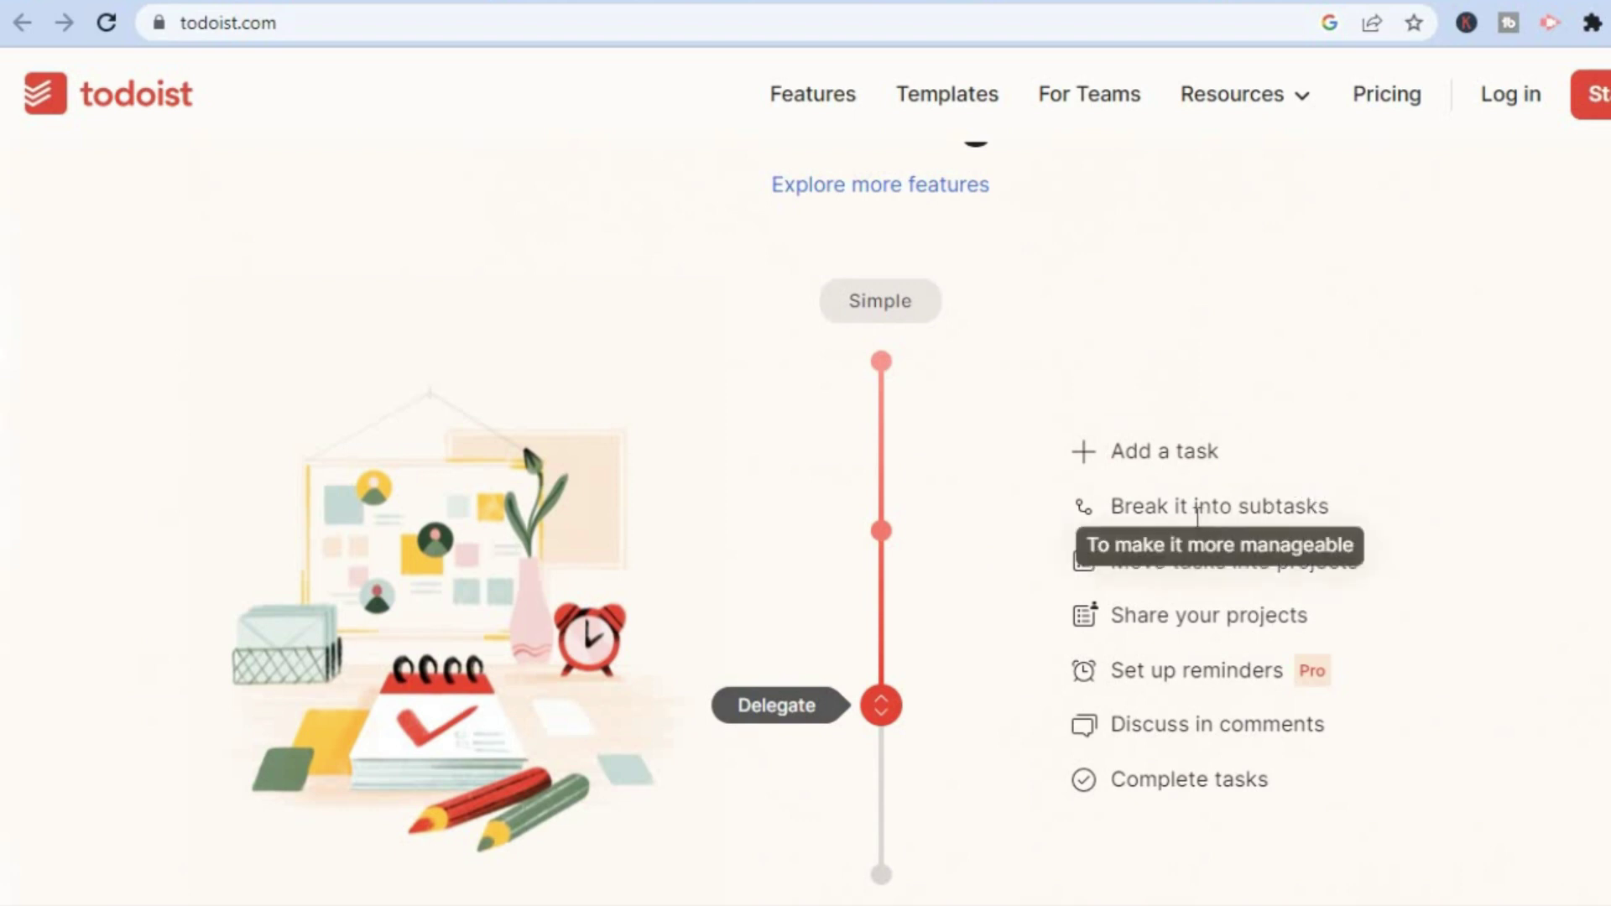
mouse_move(1314, 554)
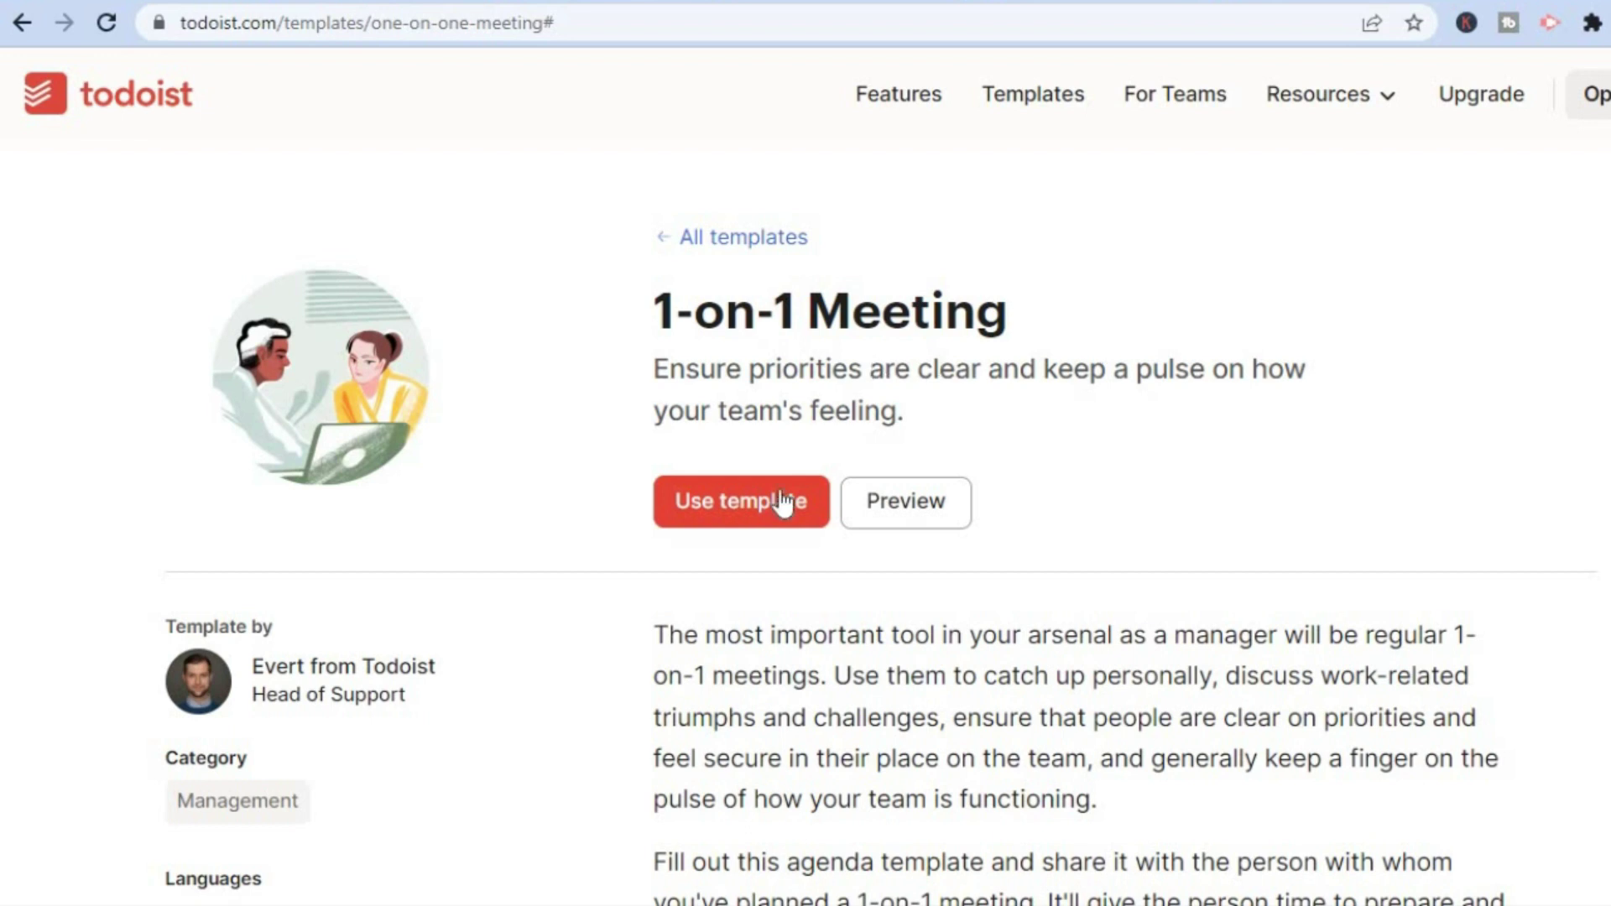
Step: Preview the 1-on-1 Meeting template's tasks, close the preview, and return to the Todoist app tab
click(928, 500)
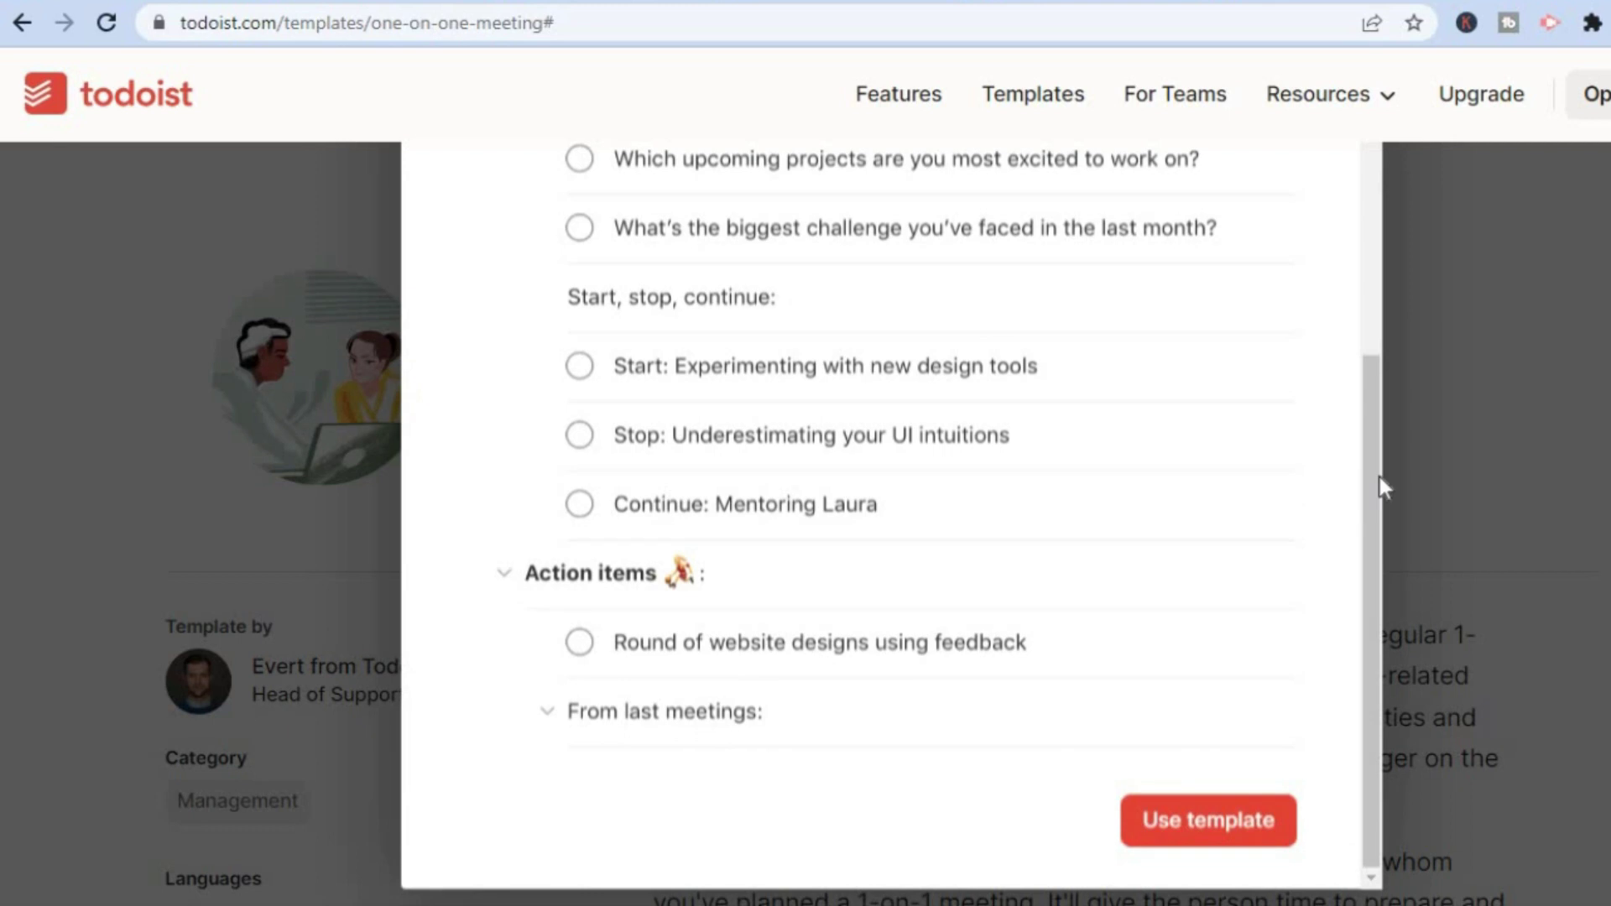
drag(1382, 477, 1371, 275)
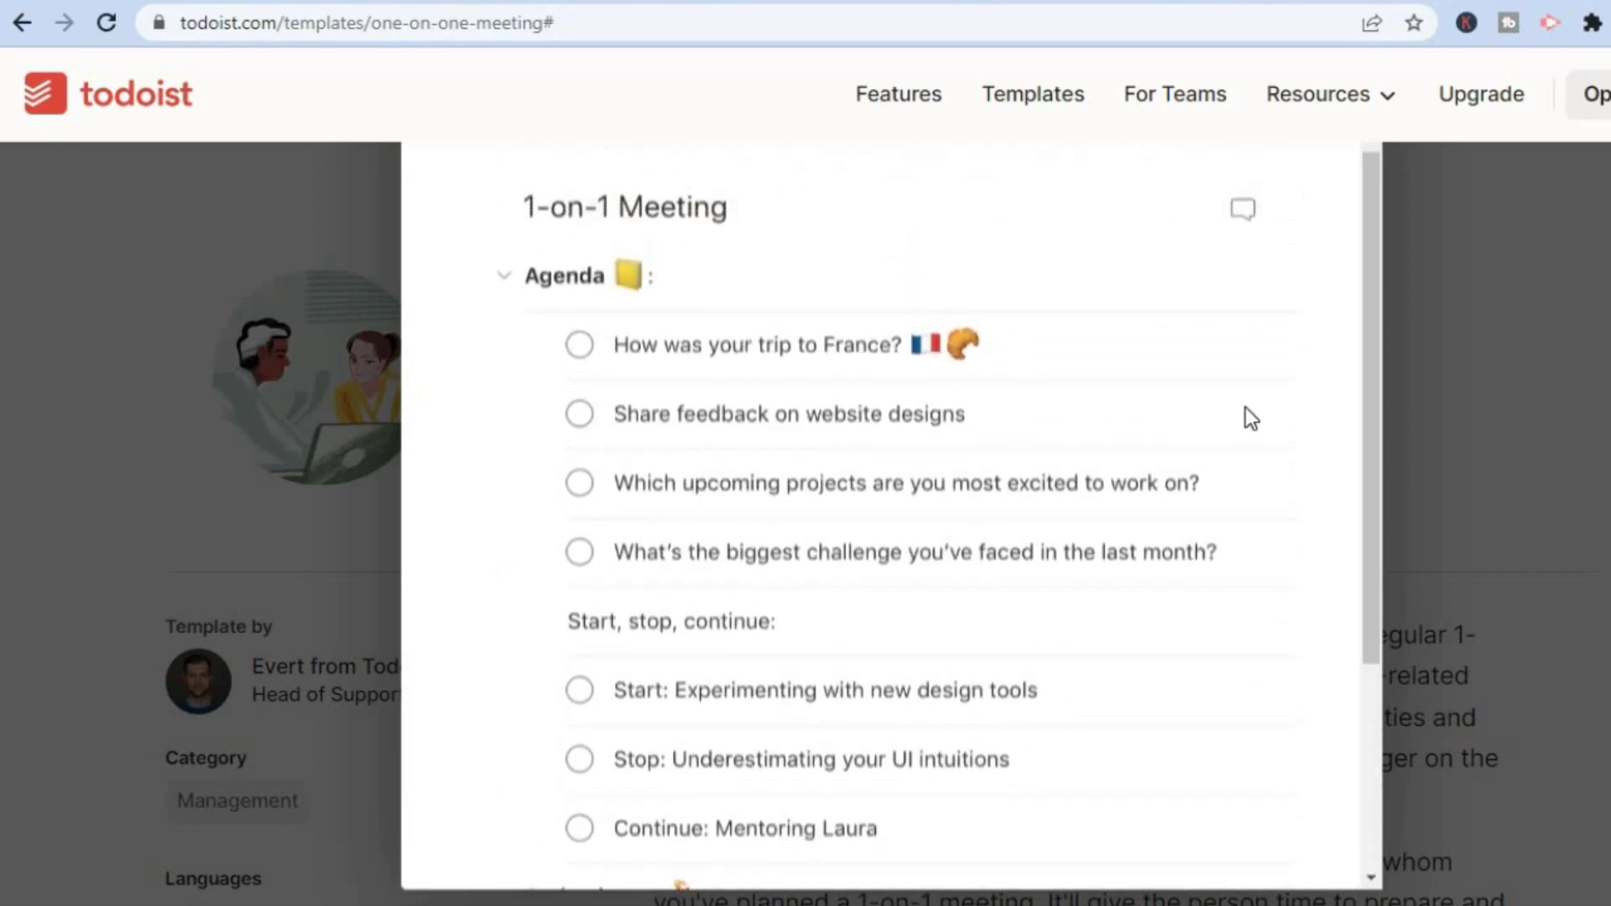
drag(1368, 346, 1341, 570)
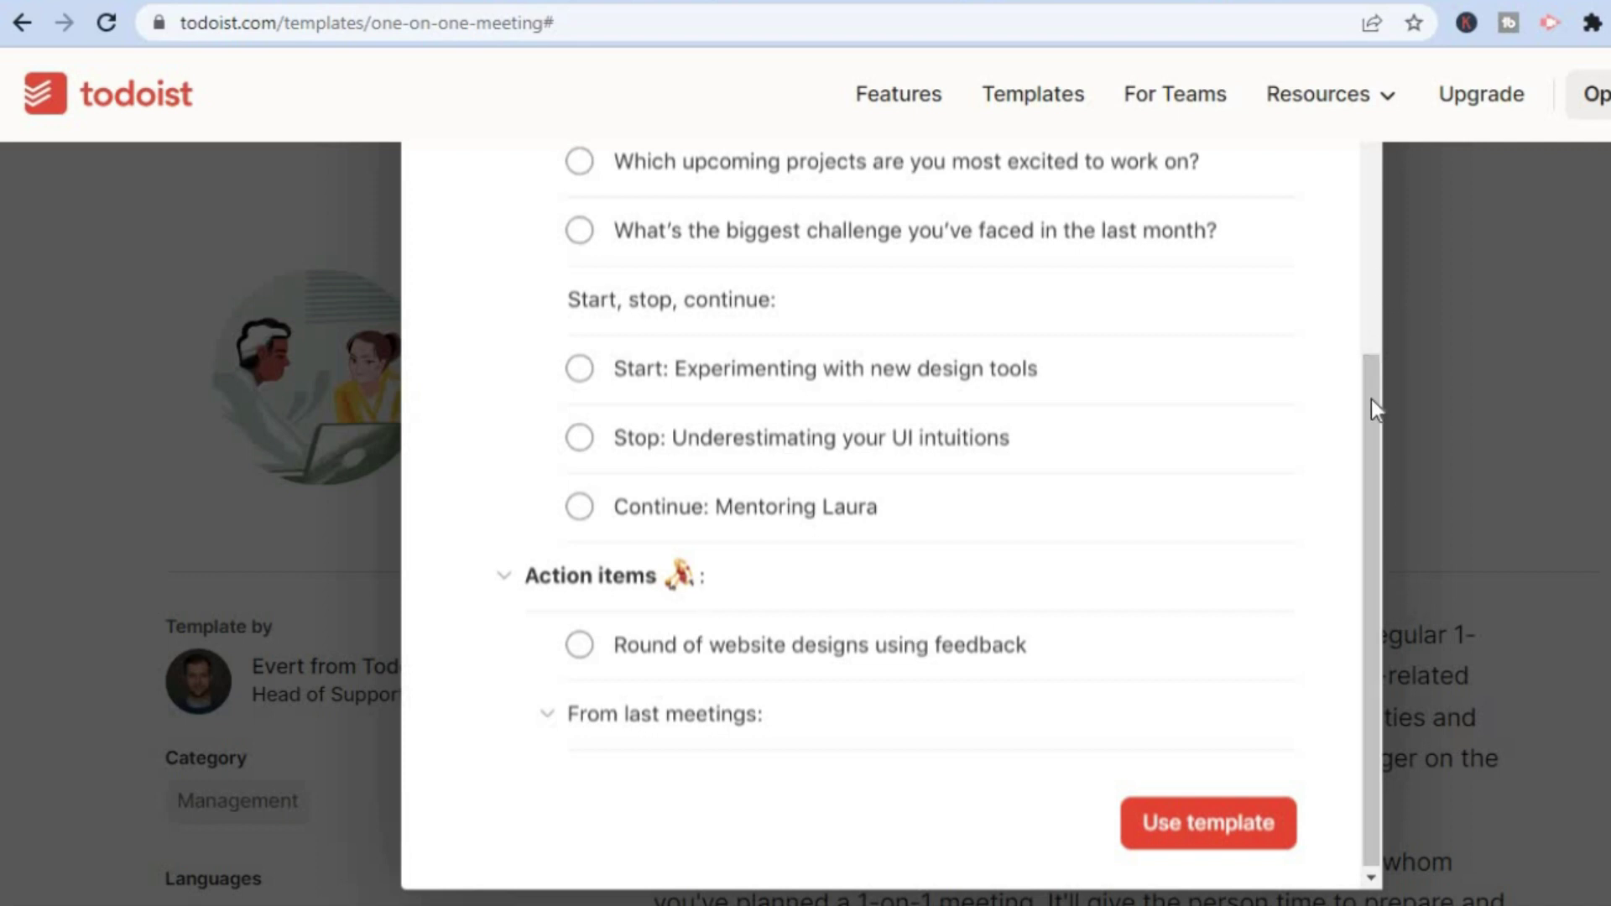
drag(1371, 404, 1361, 190)
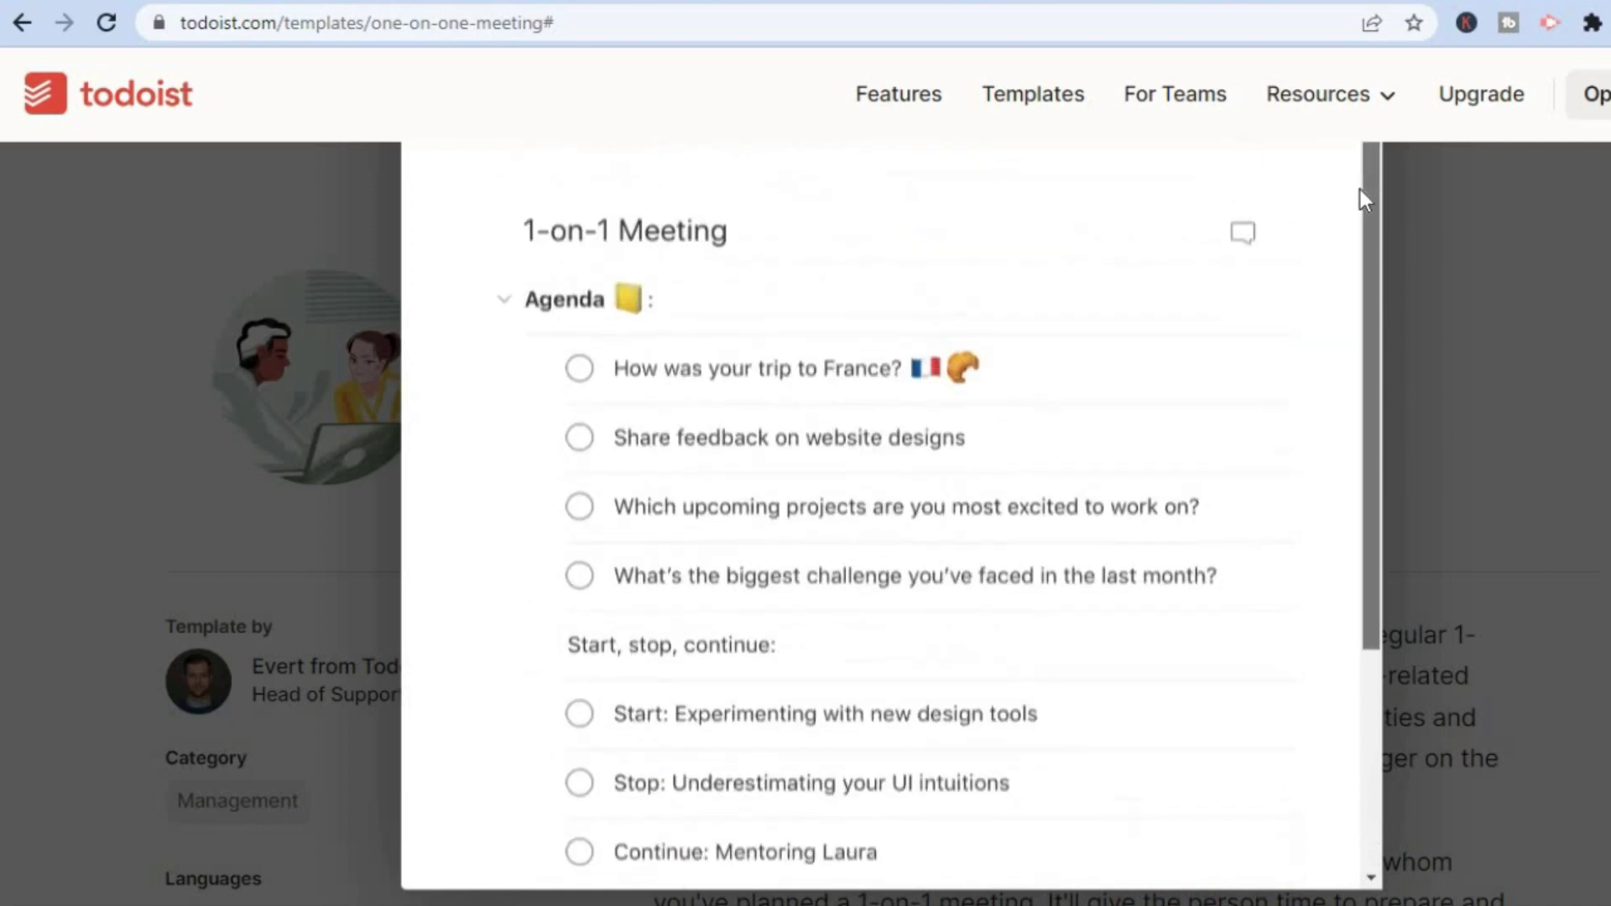
click(1433, 233)
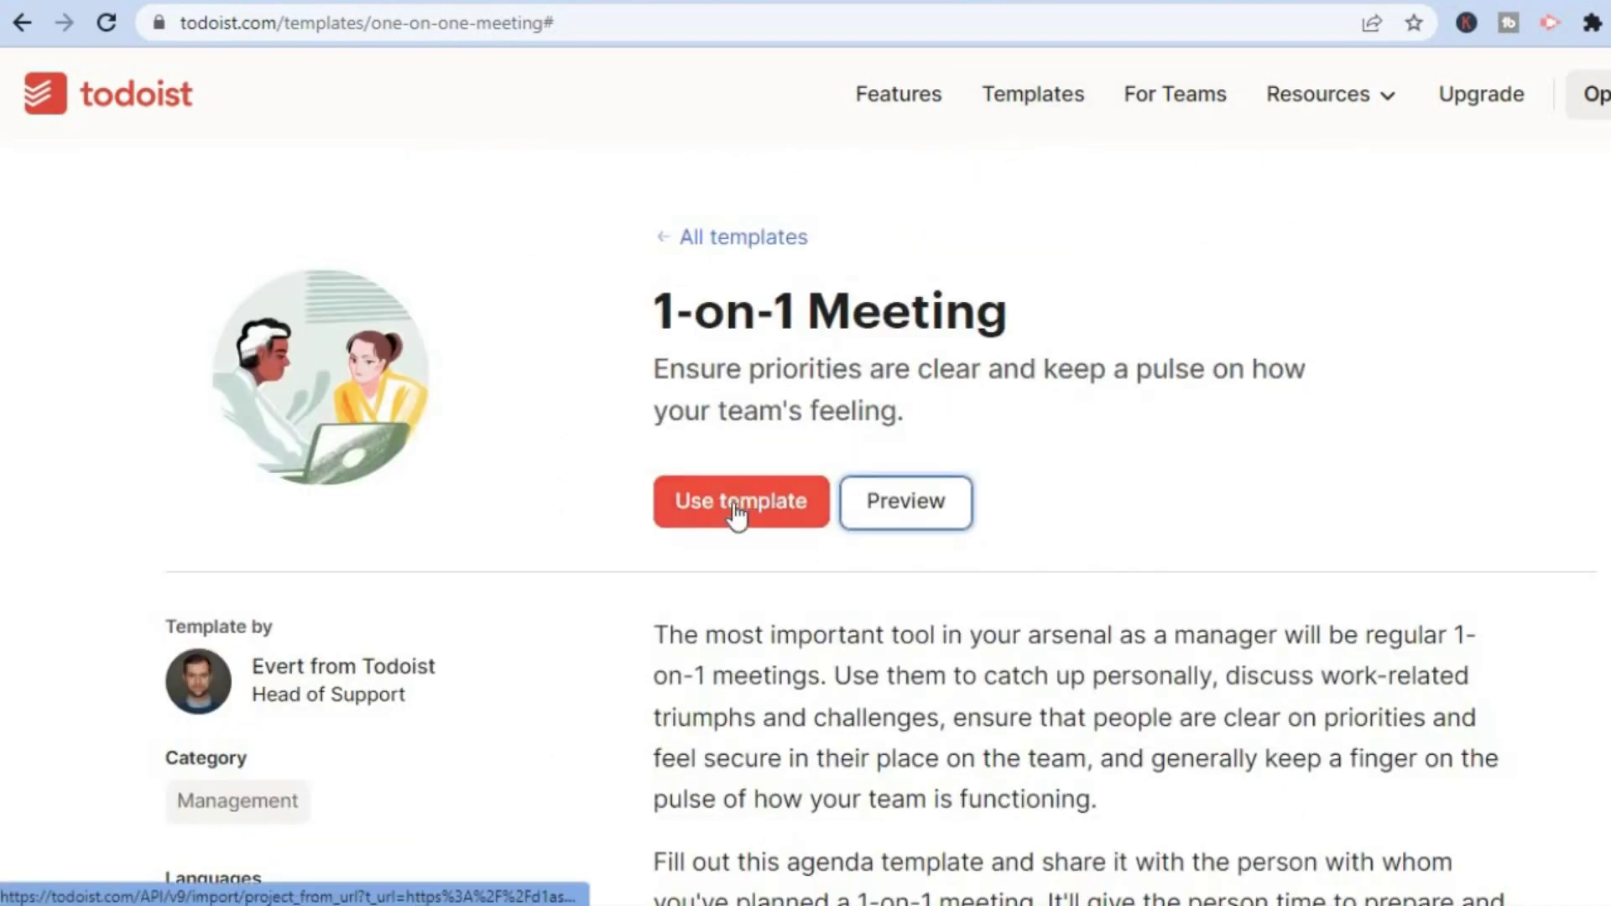
click(1043, 4)
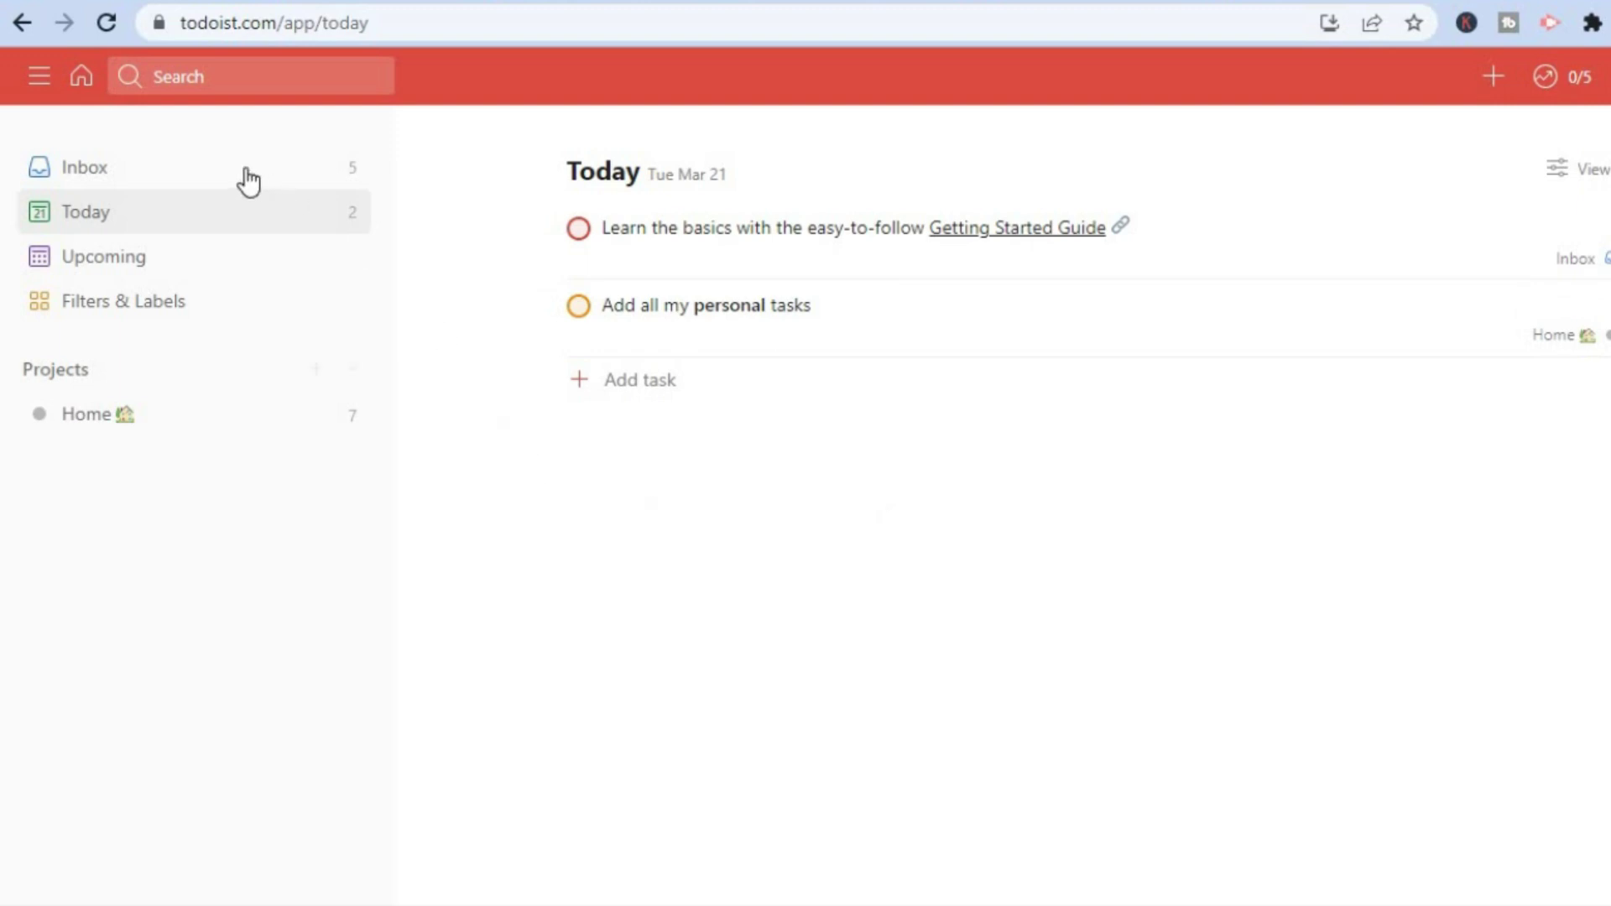
click(122, 175)
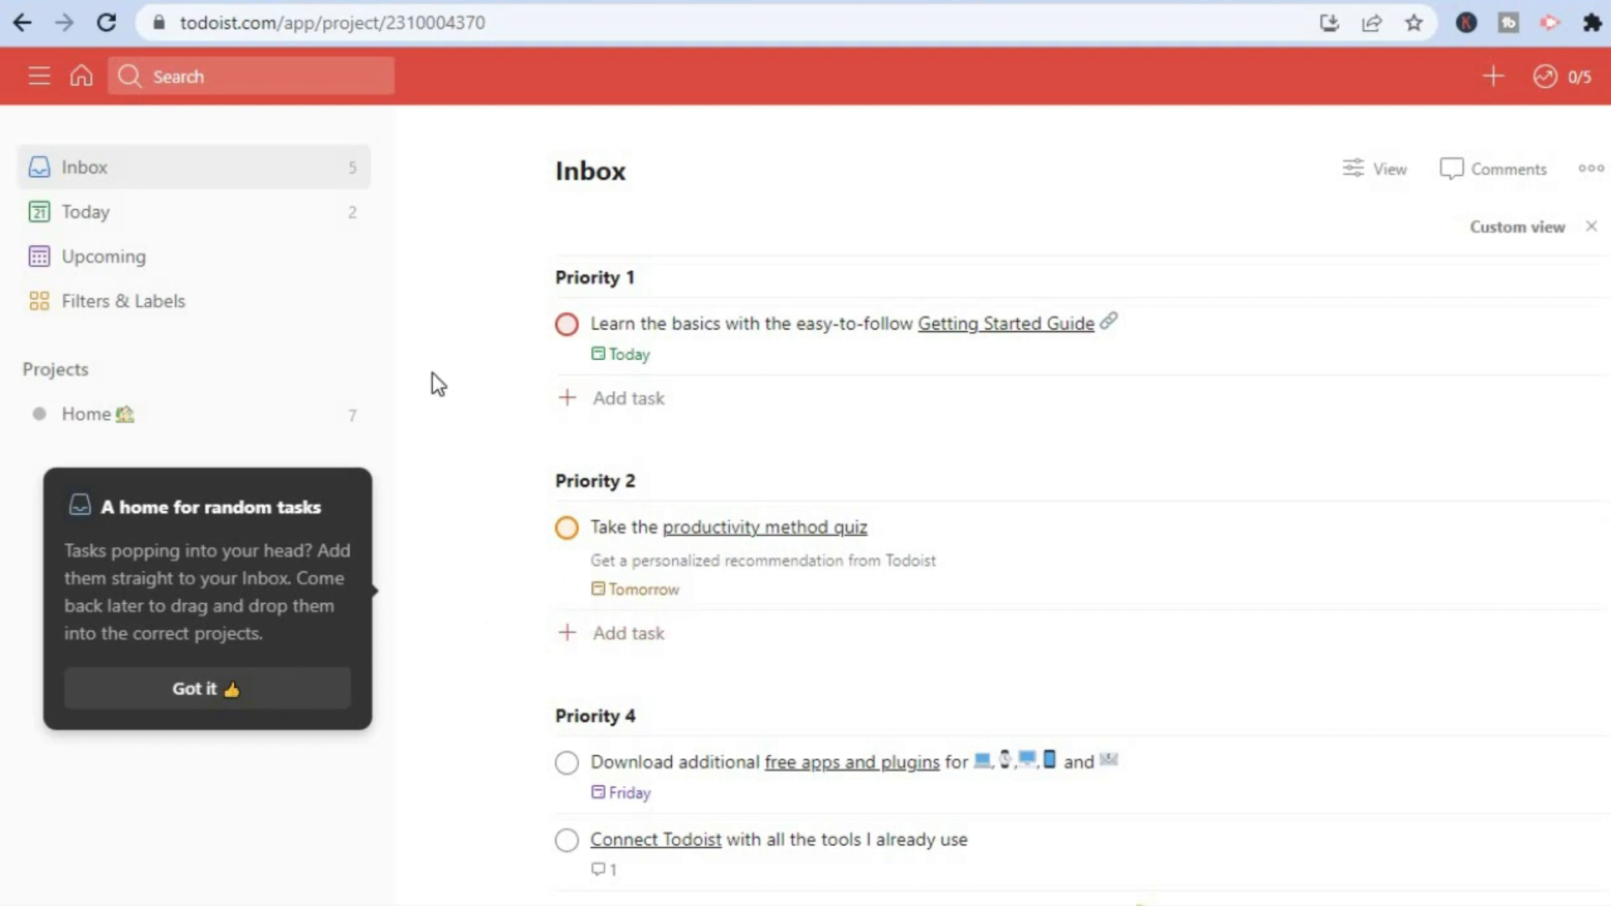
click(230, 227)
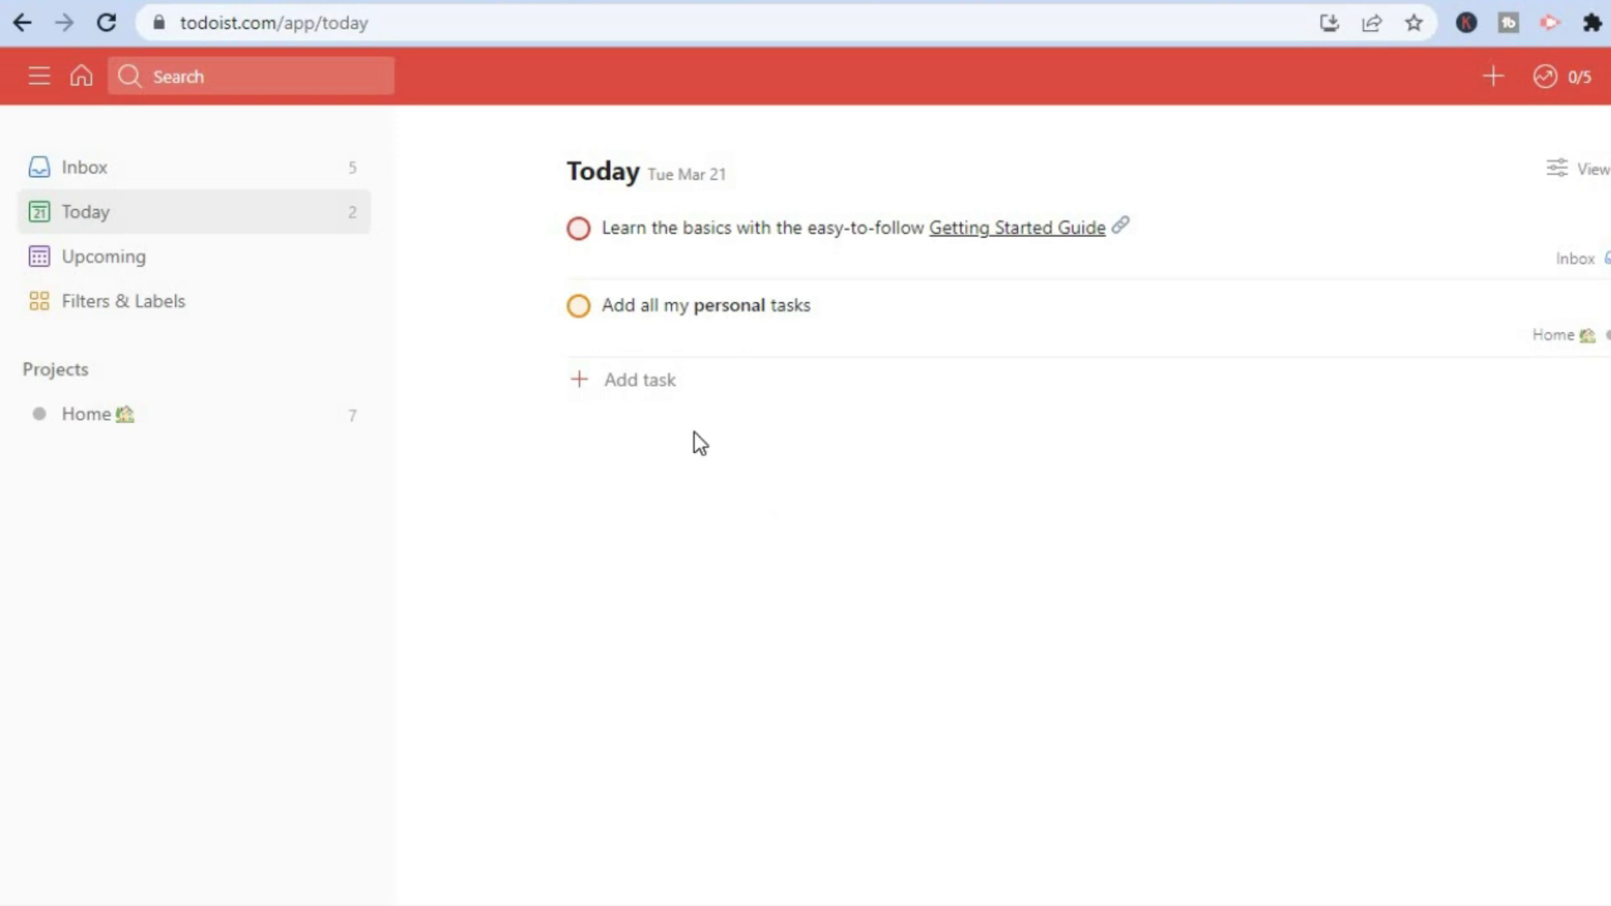
Step: Start a new task named 'Make video' with the description 'tutorial'
click(601, 386)
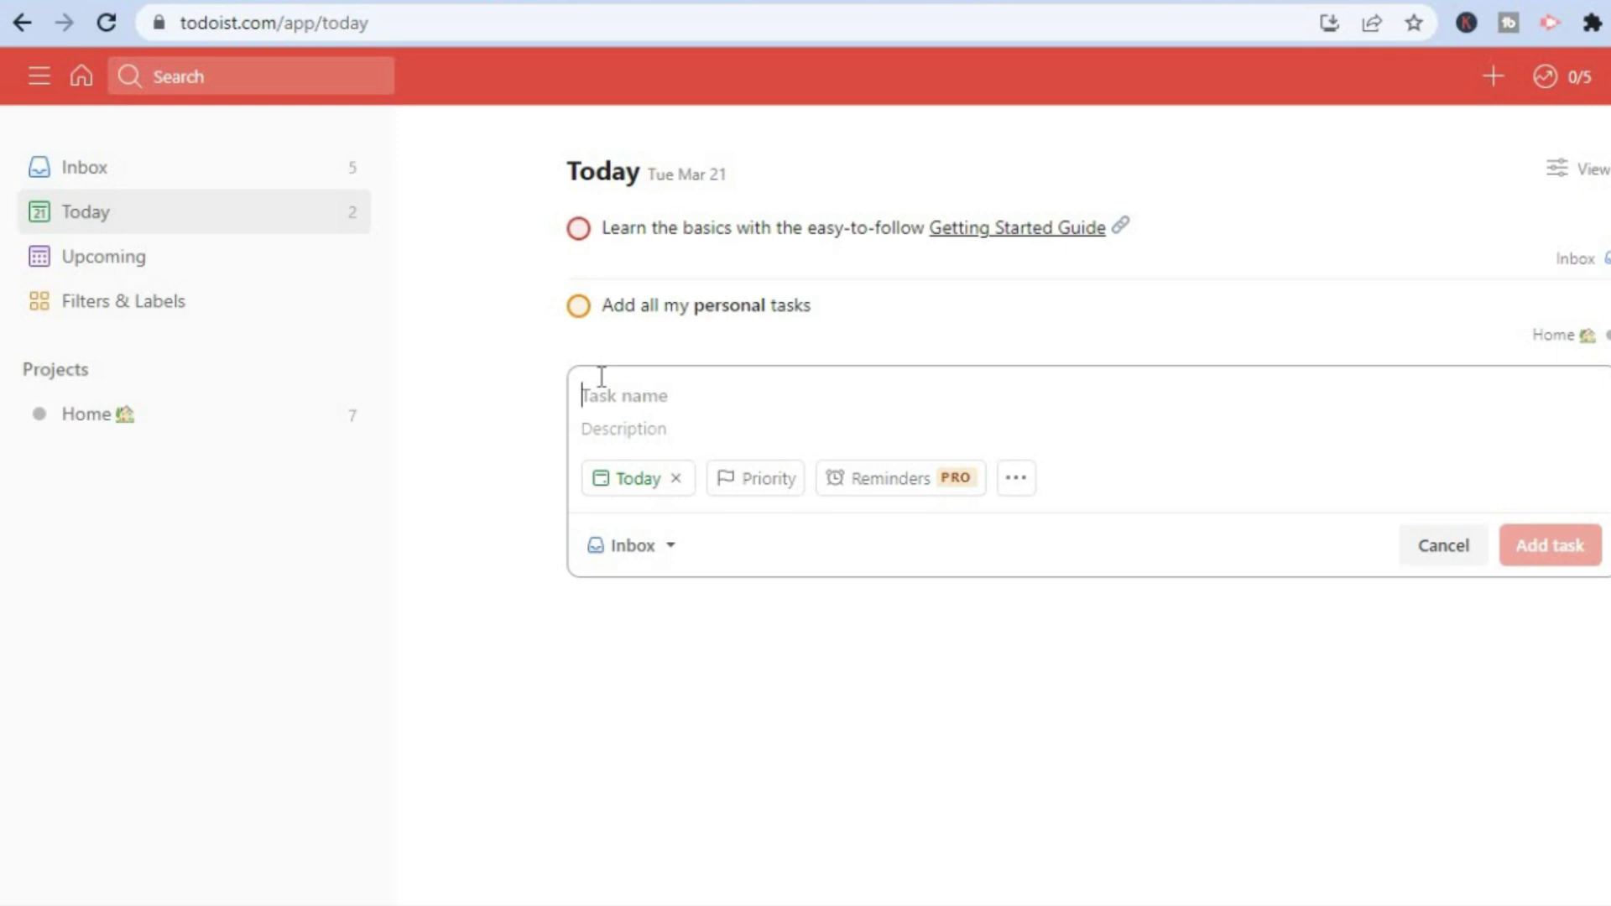
text(Make video)
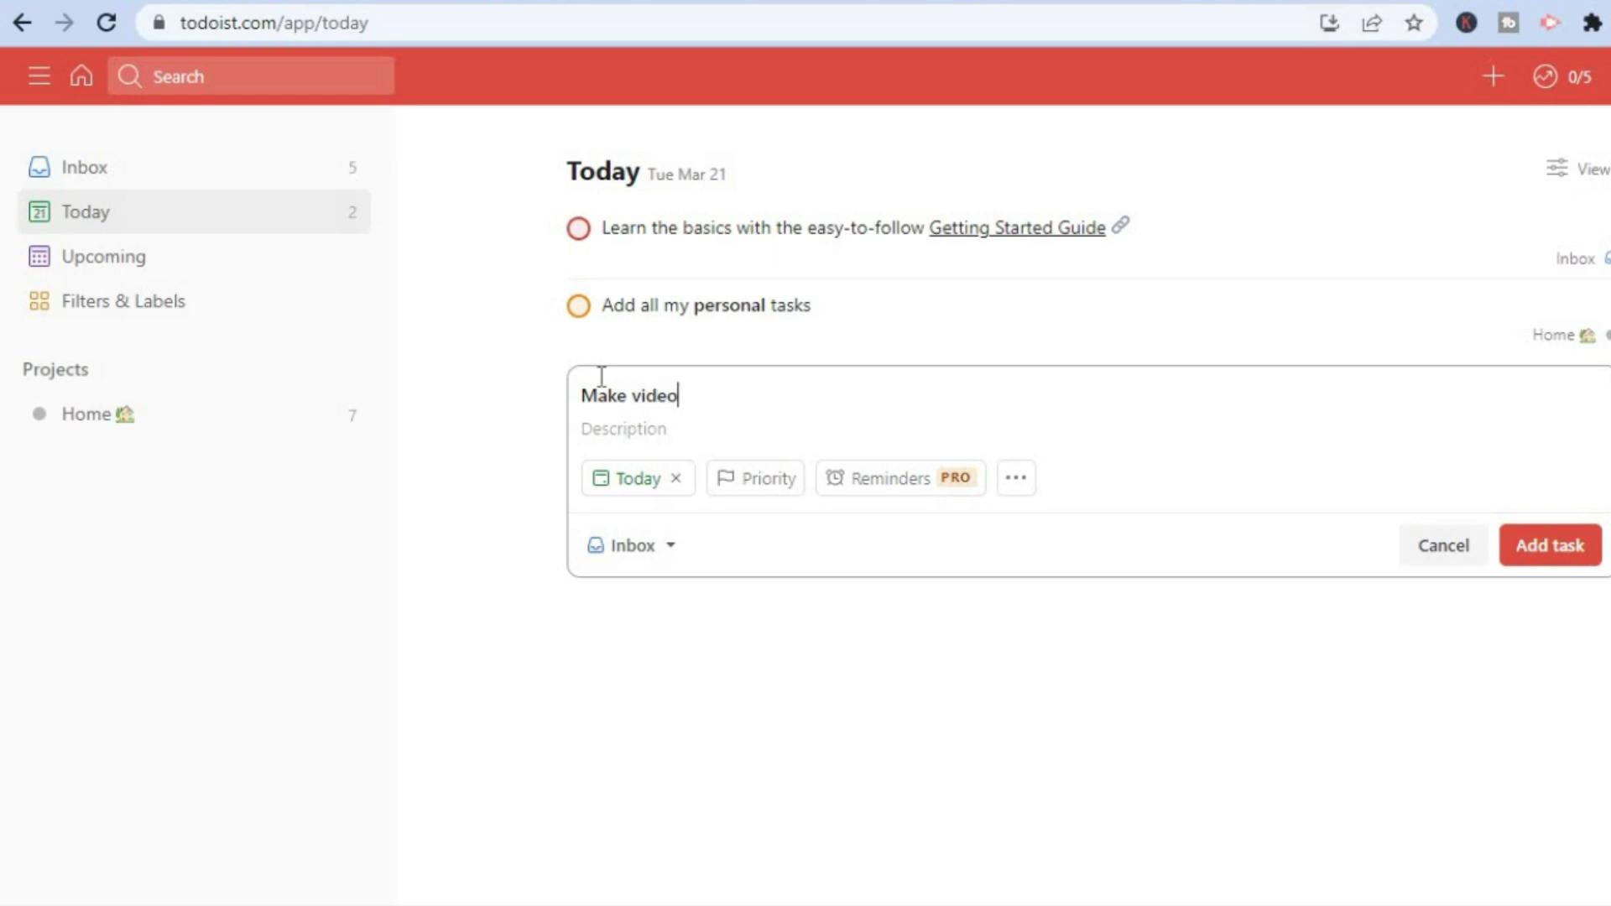
click(672, 441)
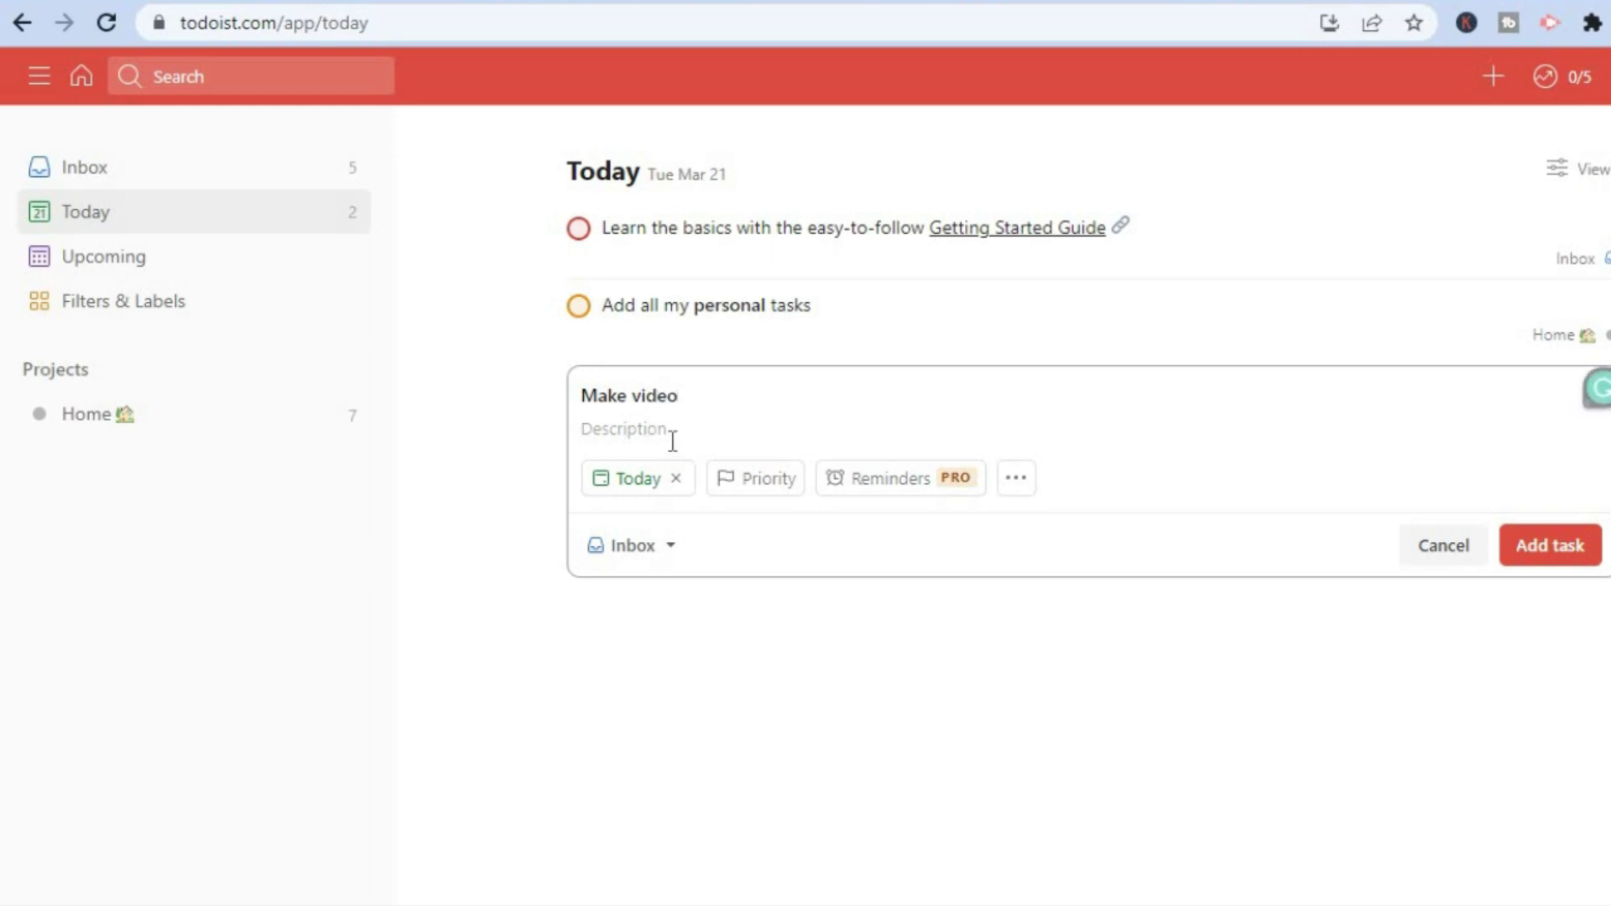
text(tutoria)
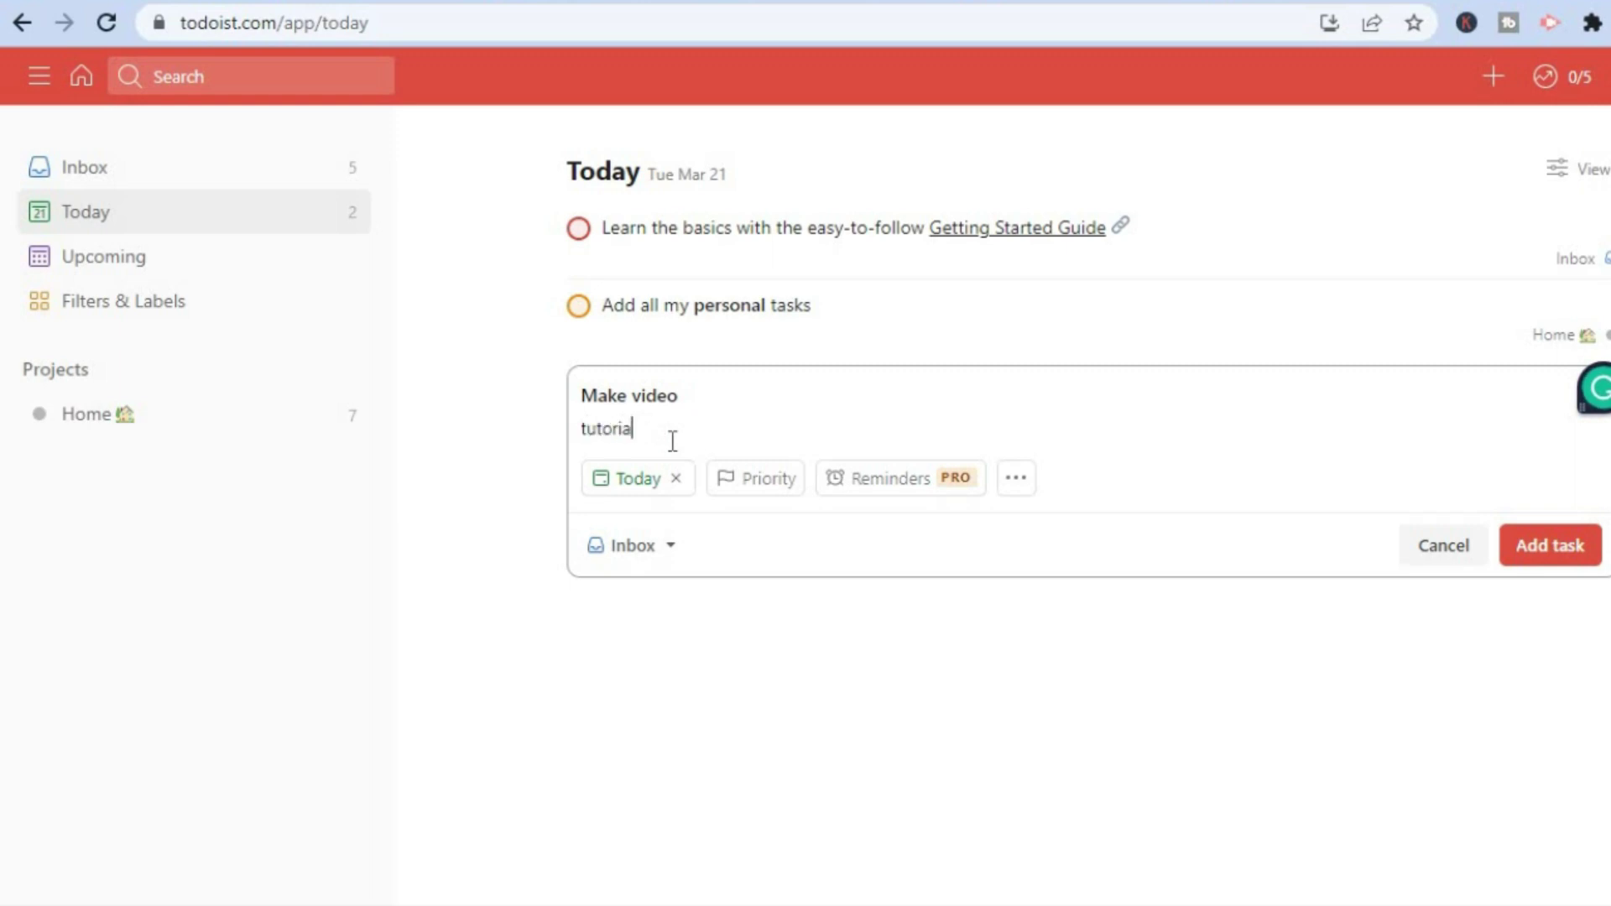
text(l)
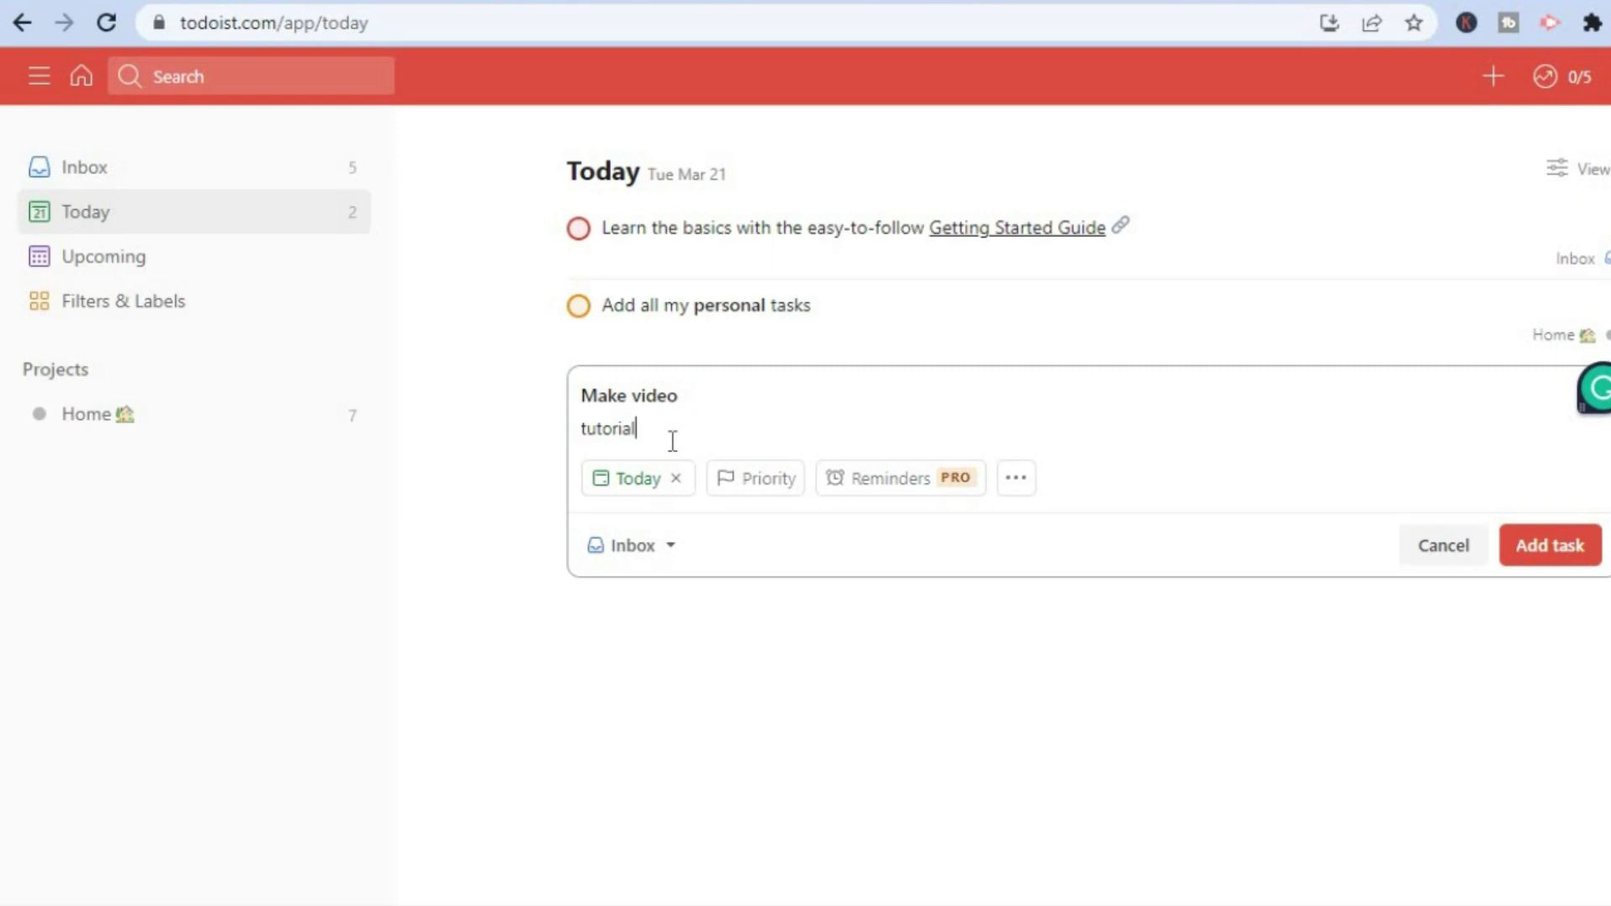
Step: Make the task due tomorrow at Priority 1 and save it
click(631, 495)
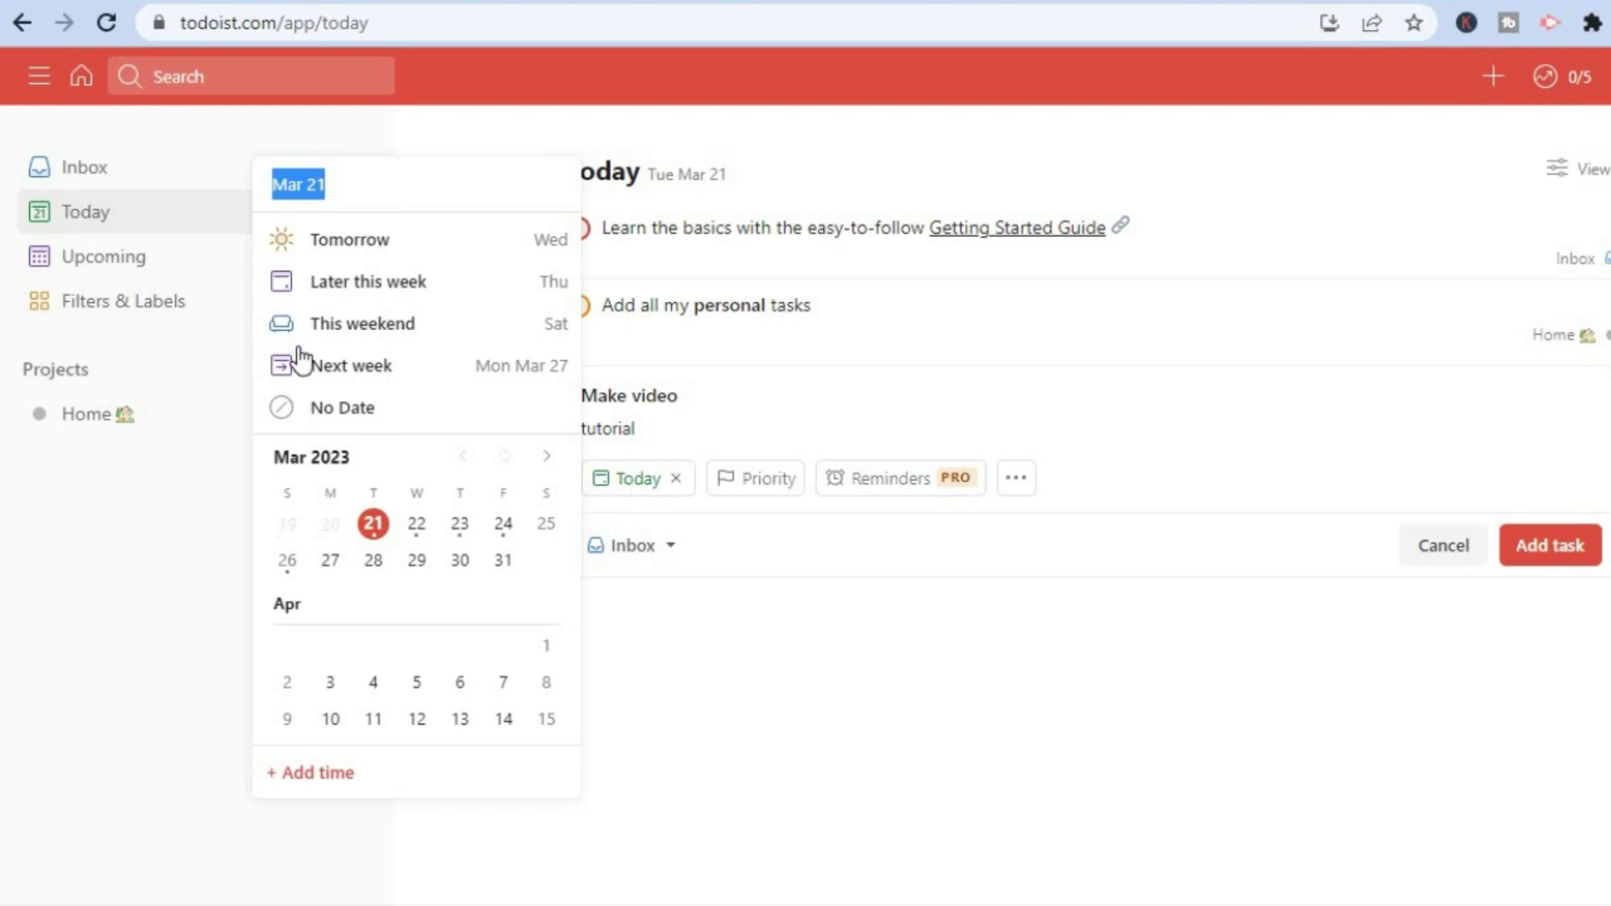
click(344, 250)
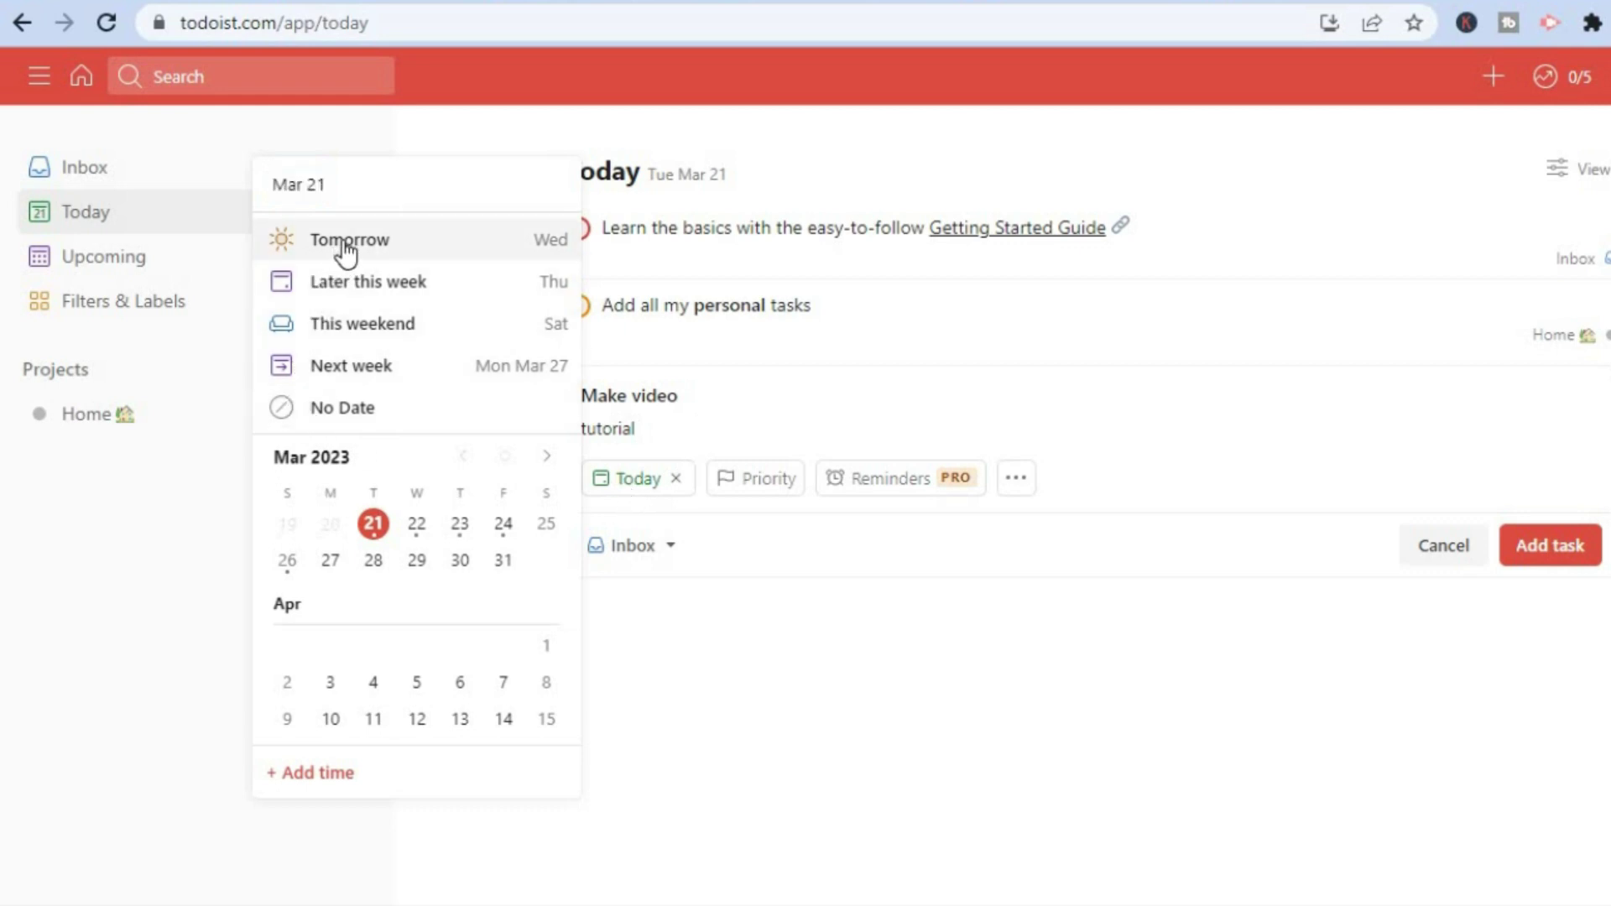
click(779, 483)
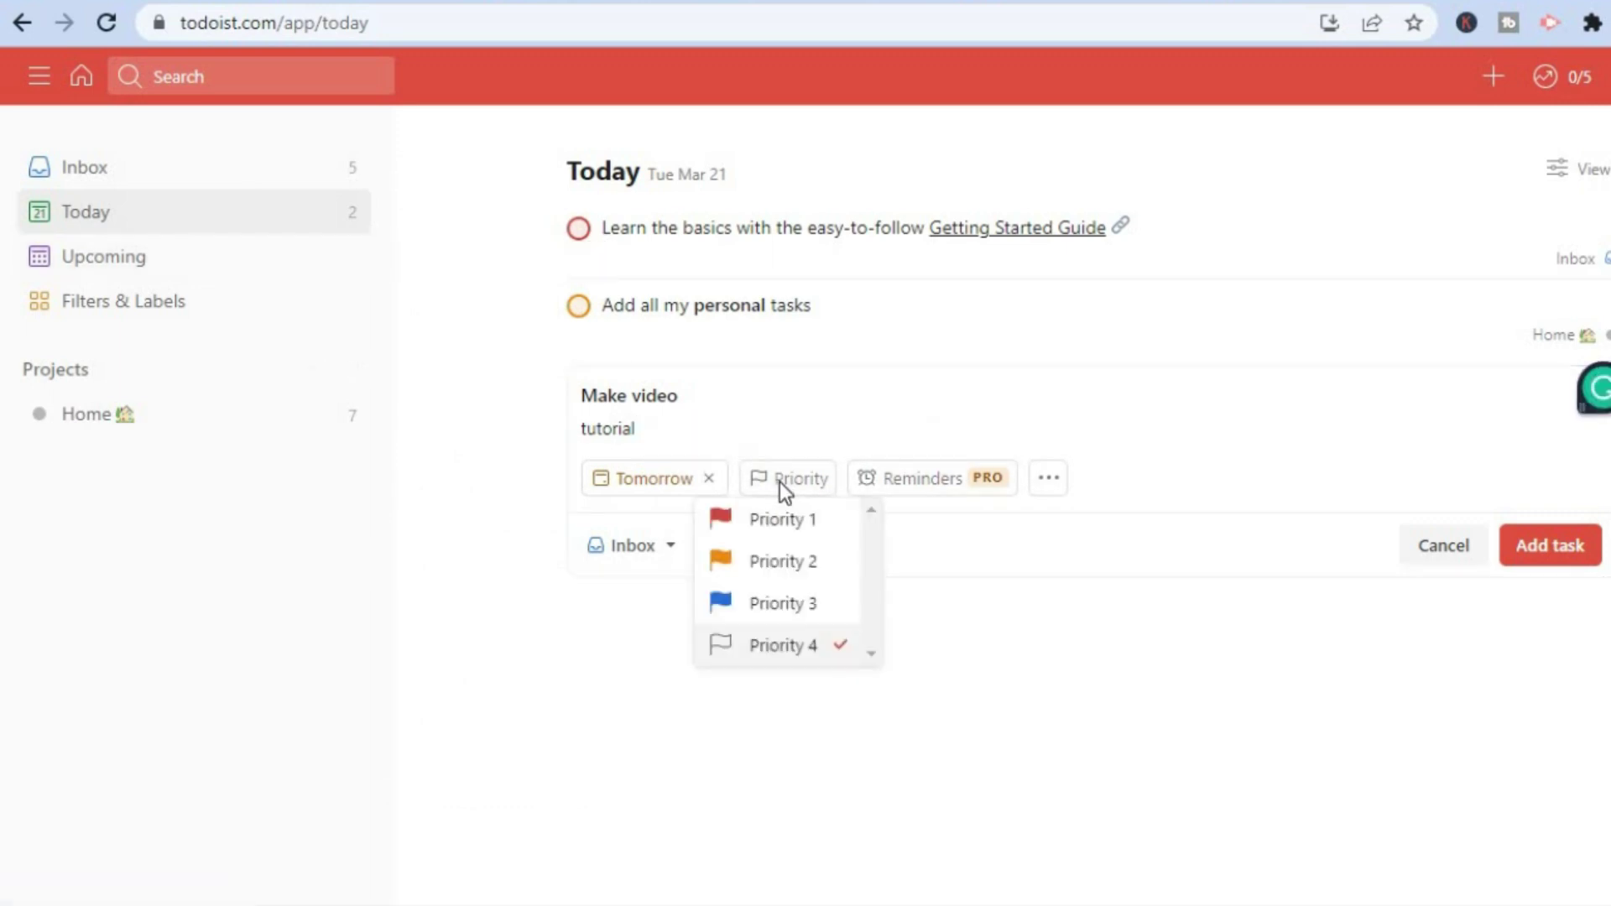
click(810, 522)
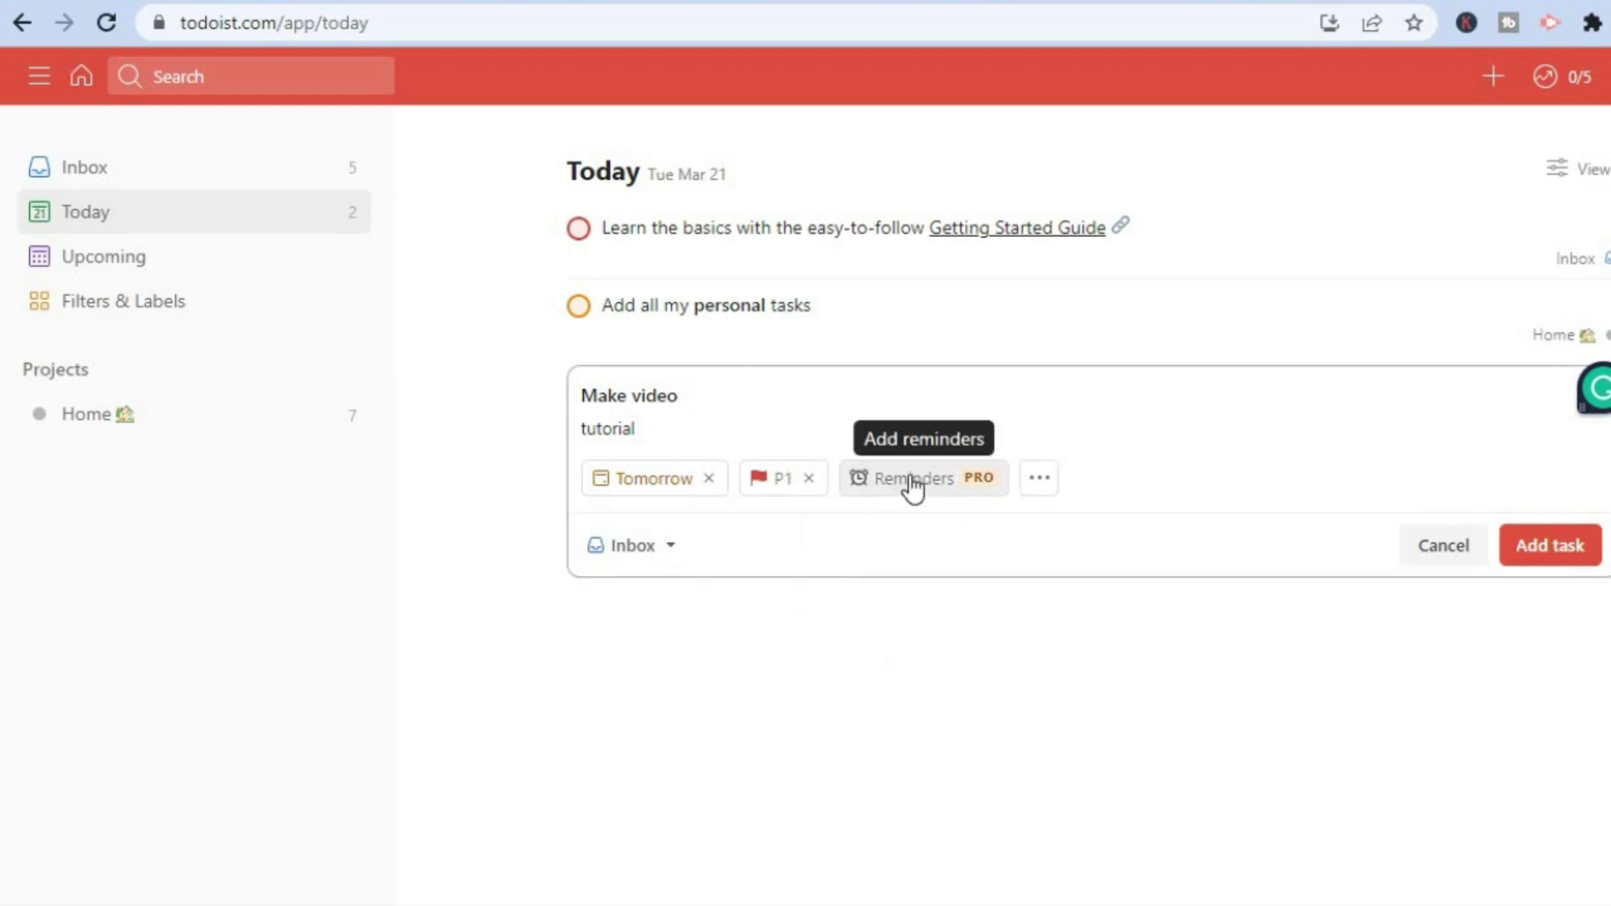
click(1039, 483)
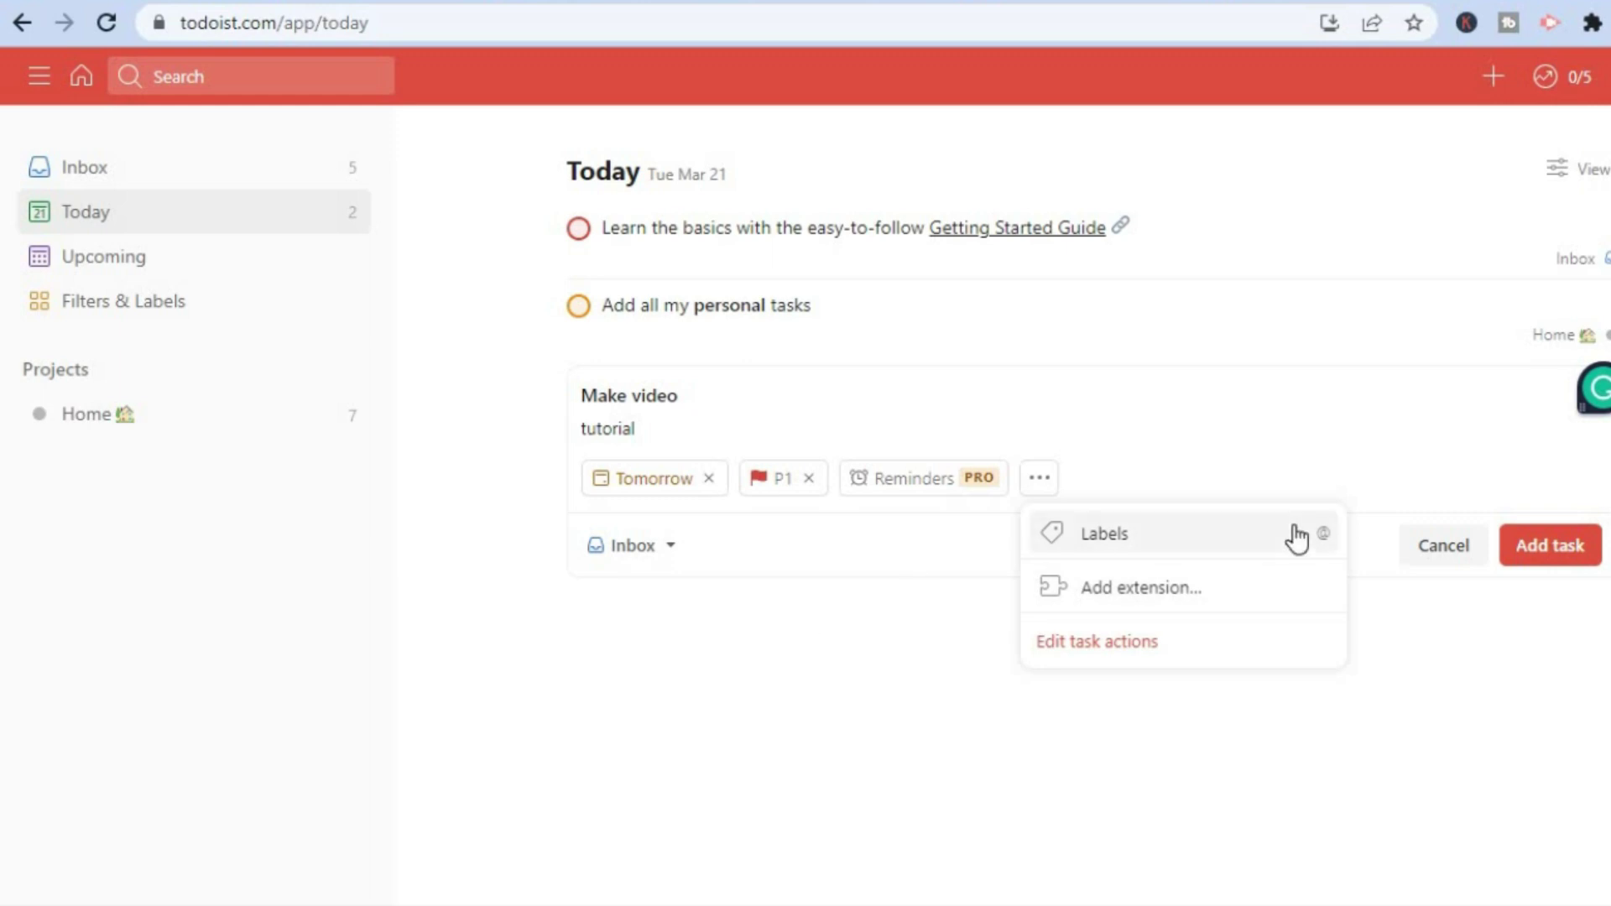
click(1550, 554)
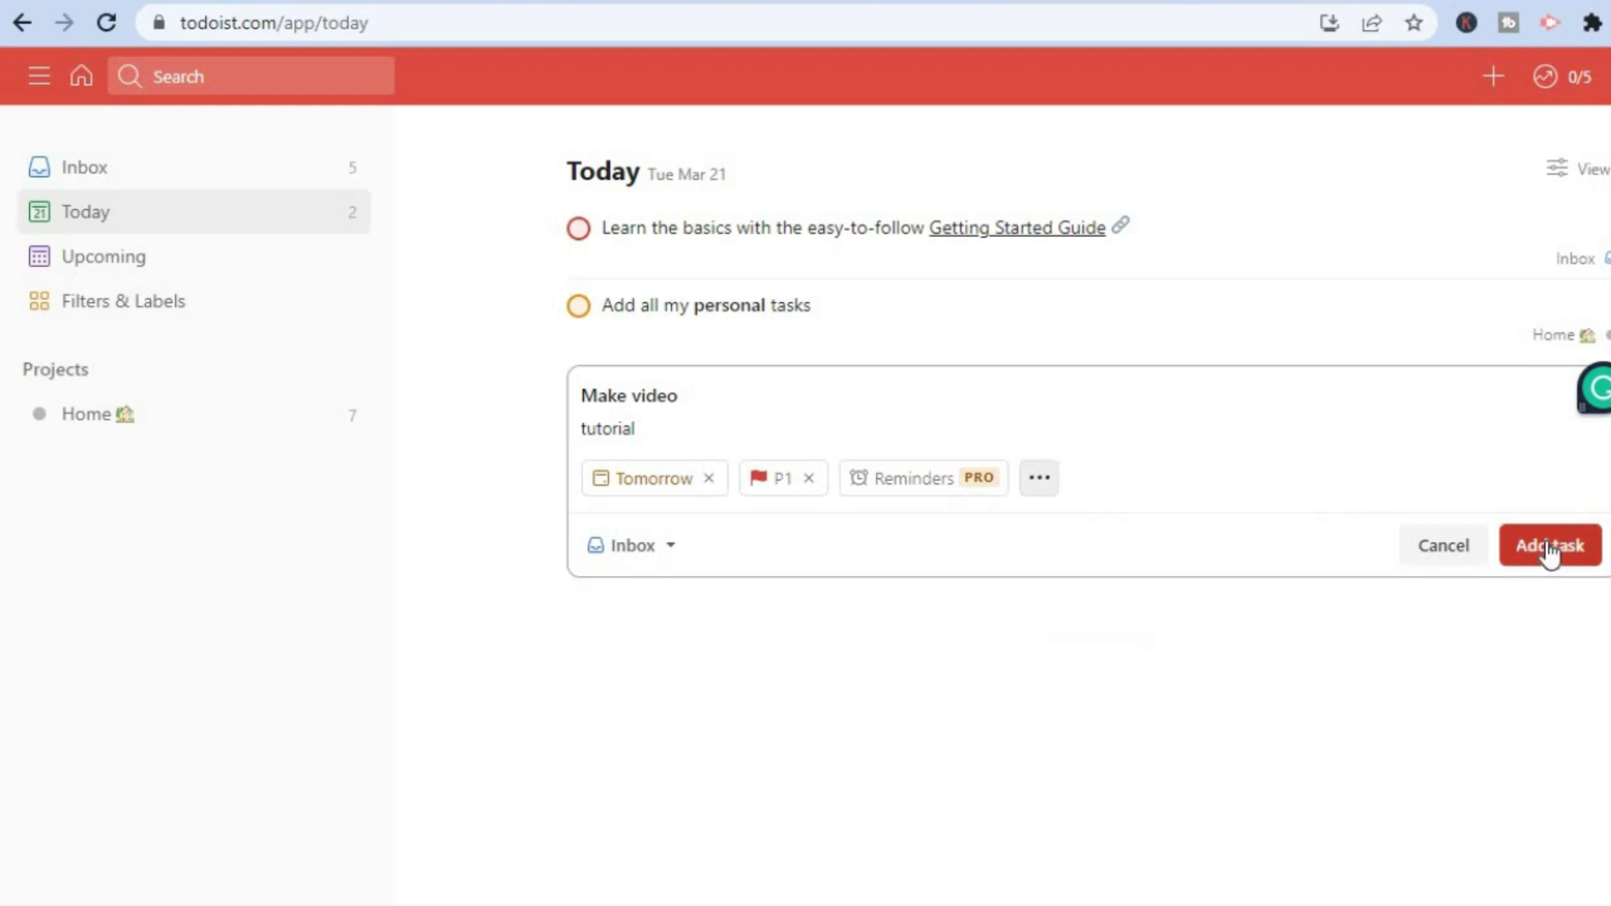
click(1548, 550)
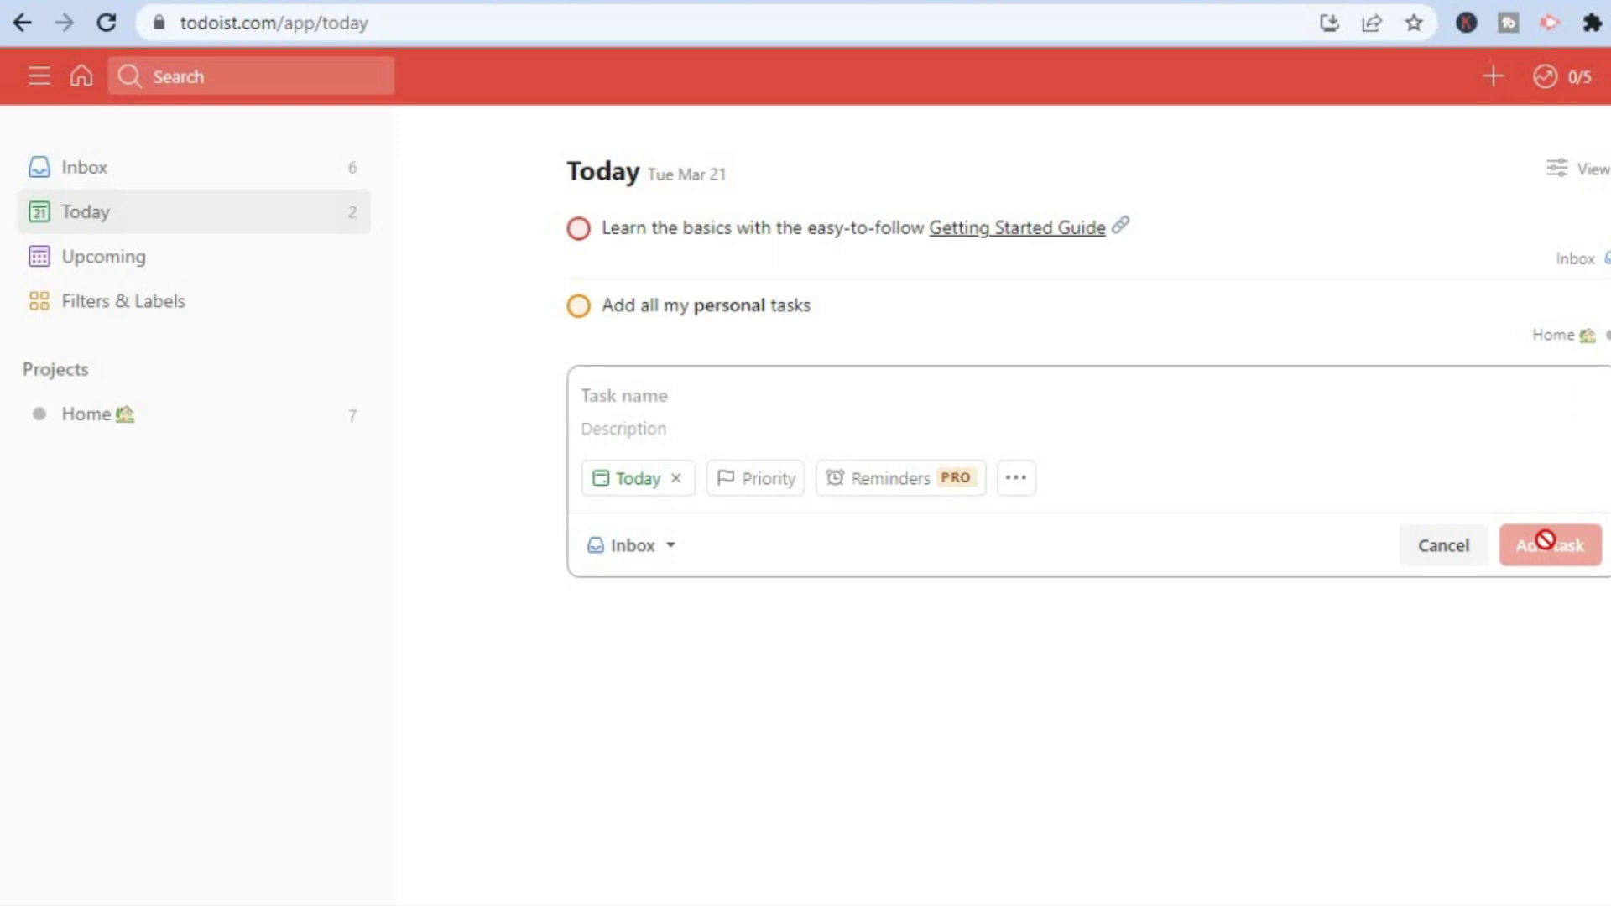
Step: Check that Upcoming shows Make video on Mar 22, then open the Home project
click(1209, 660)
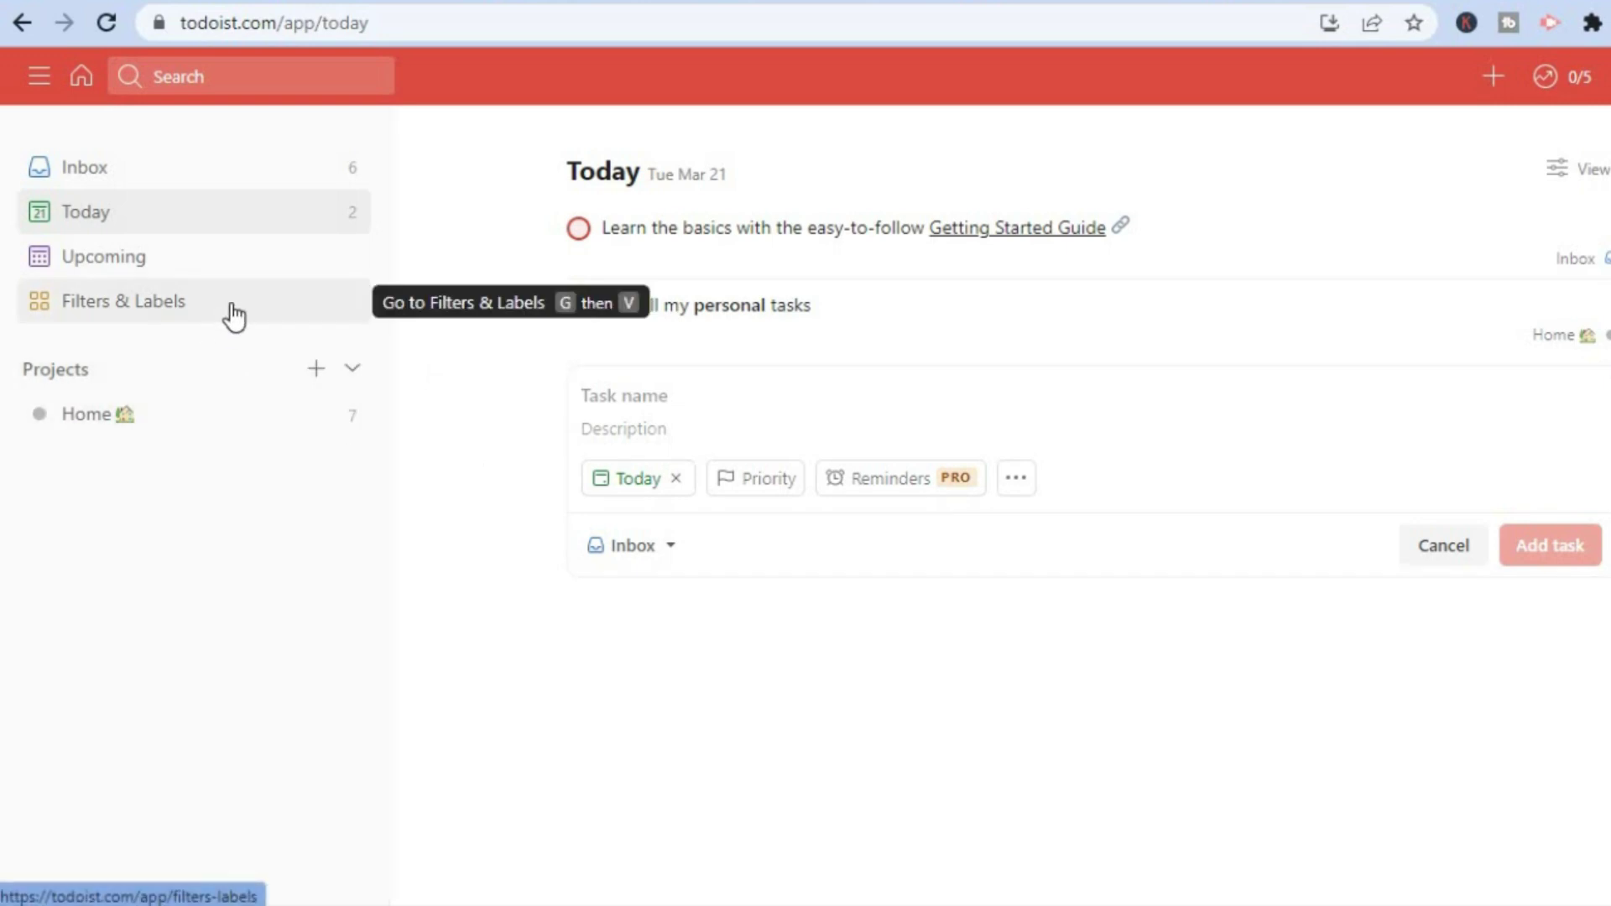
click(151, 258)
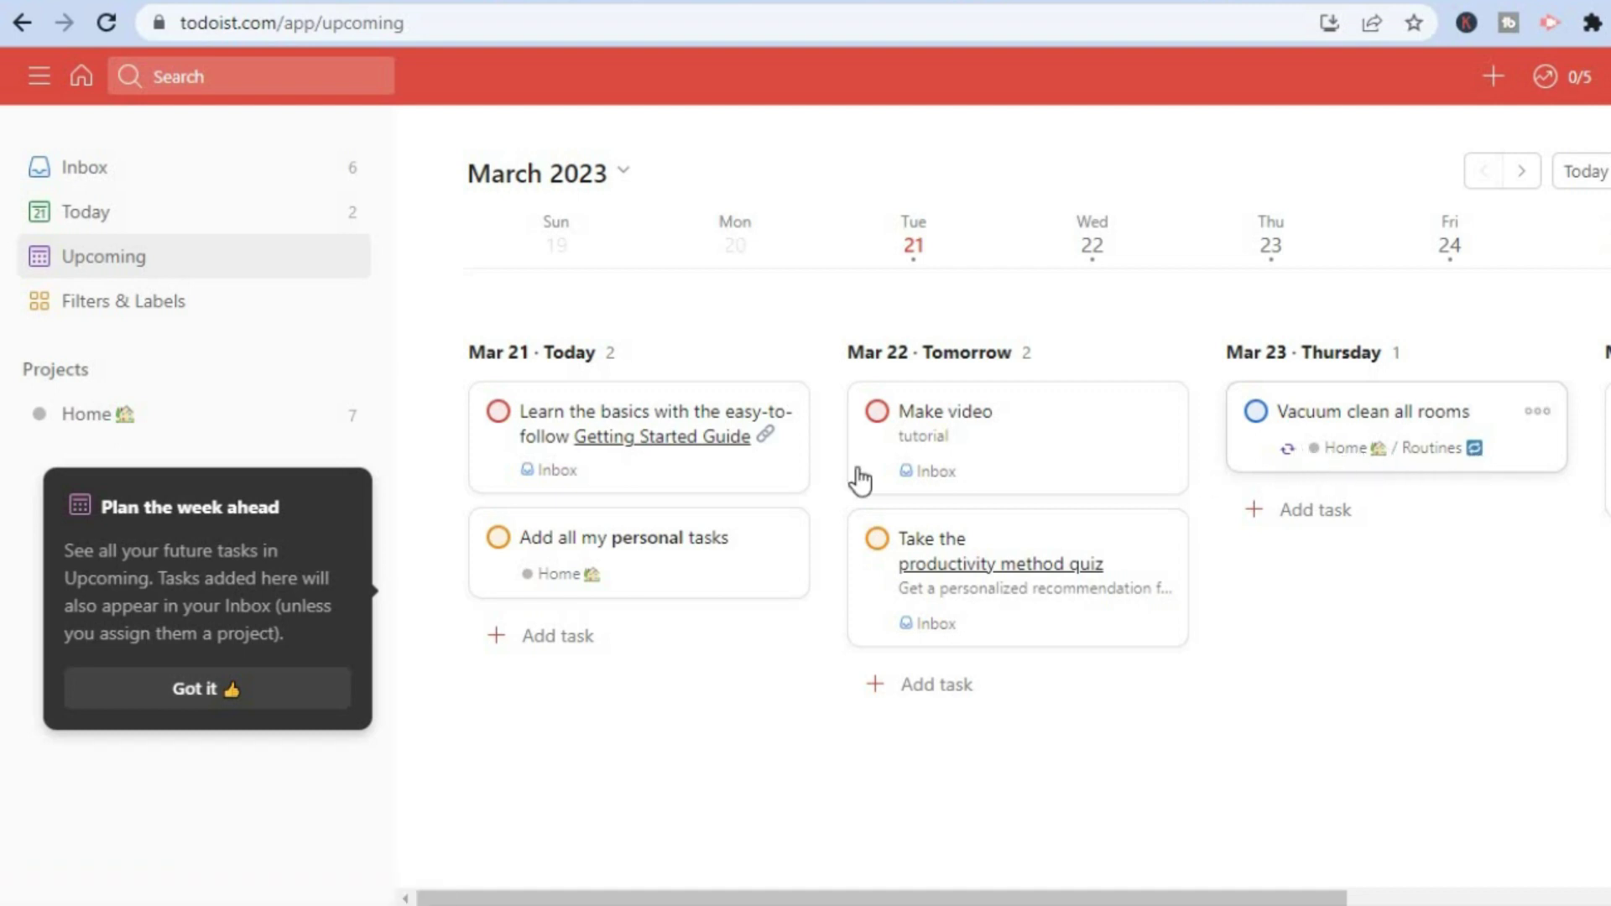
click(95, 419)
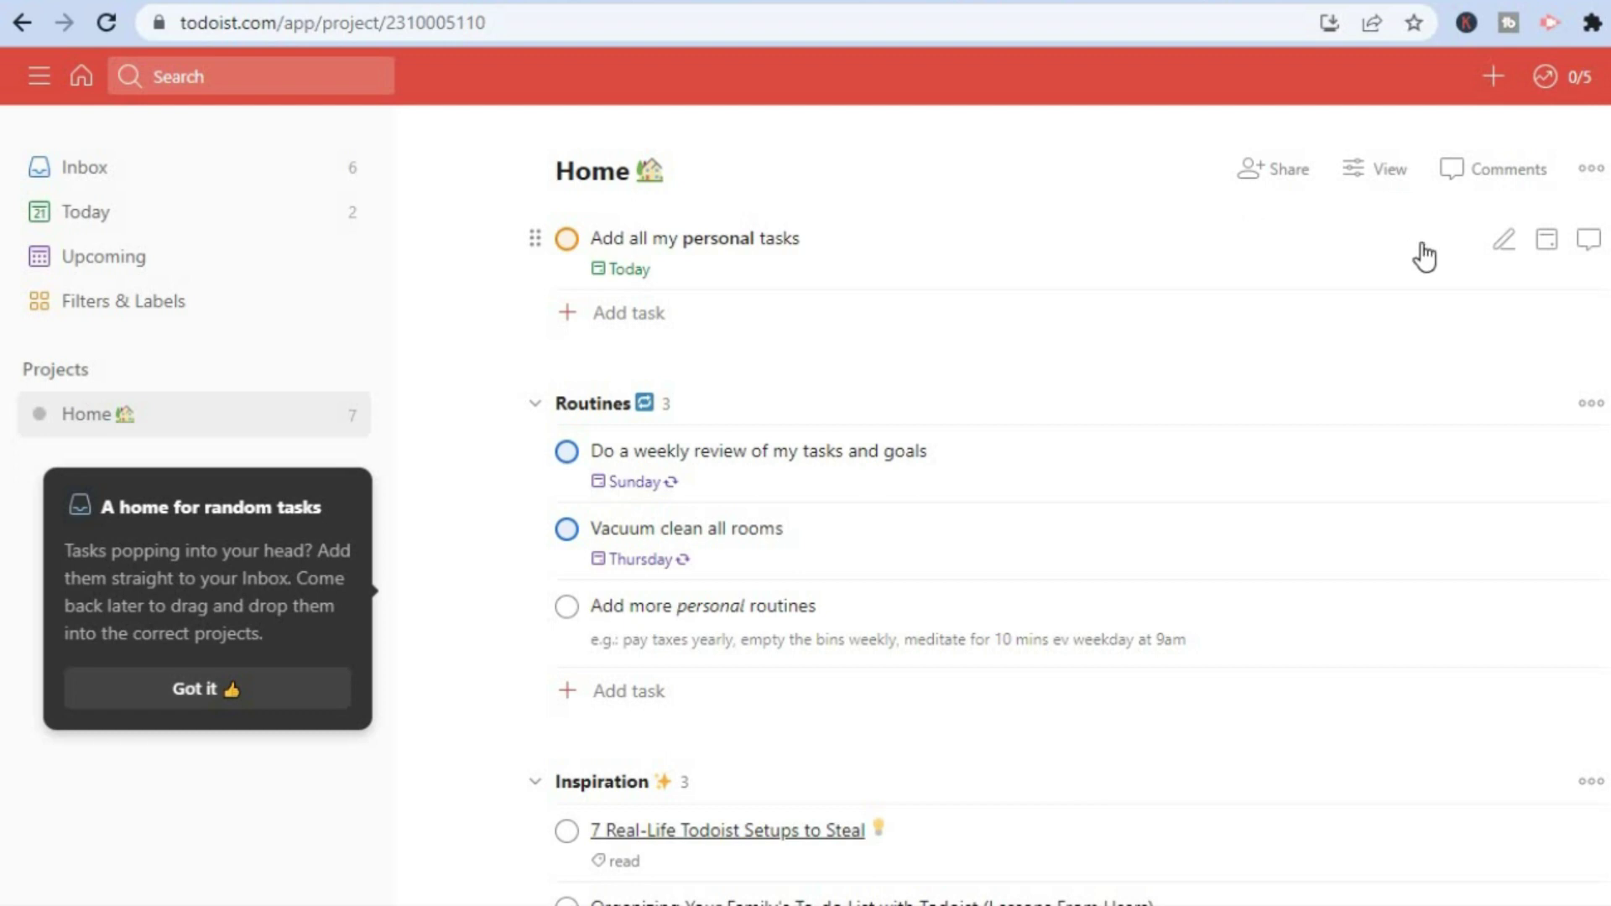
Step: Change the Home project's layout to Board
click(1361, 172)
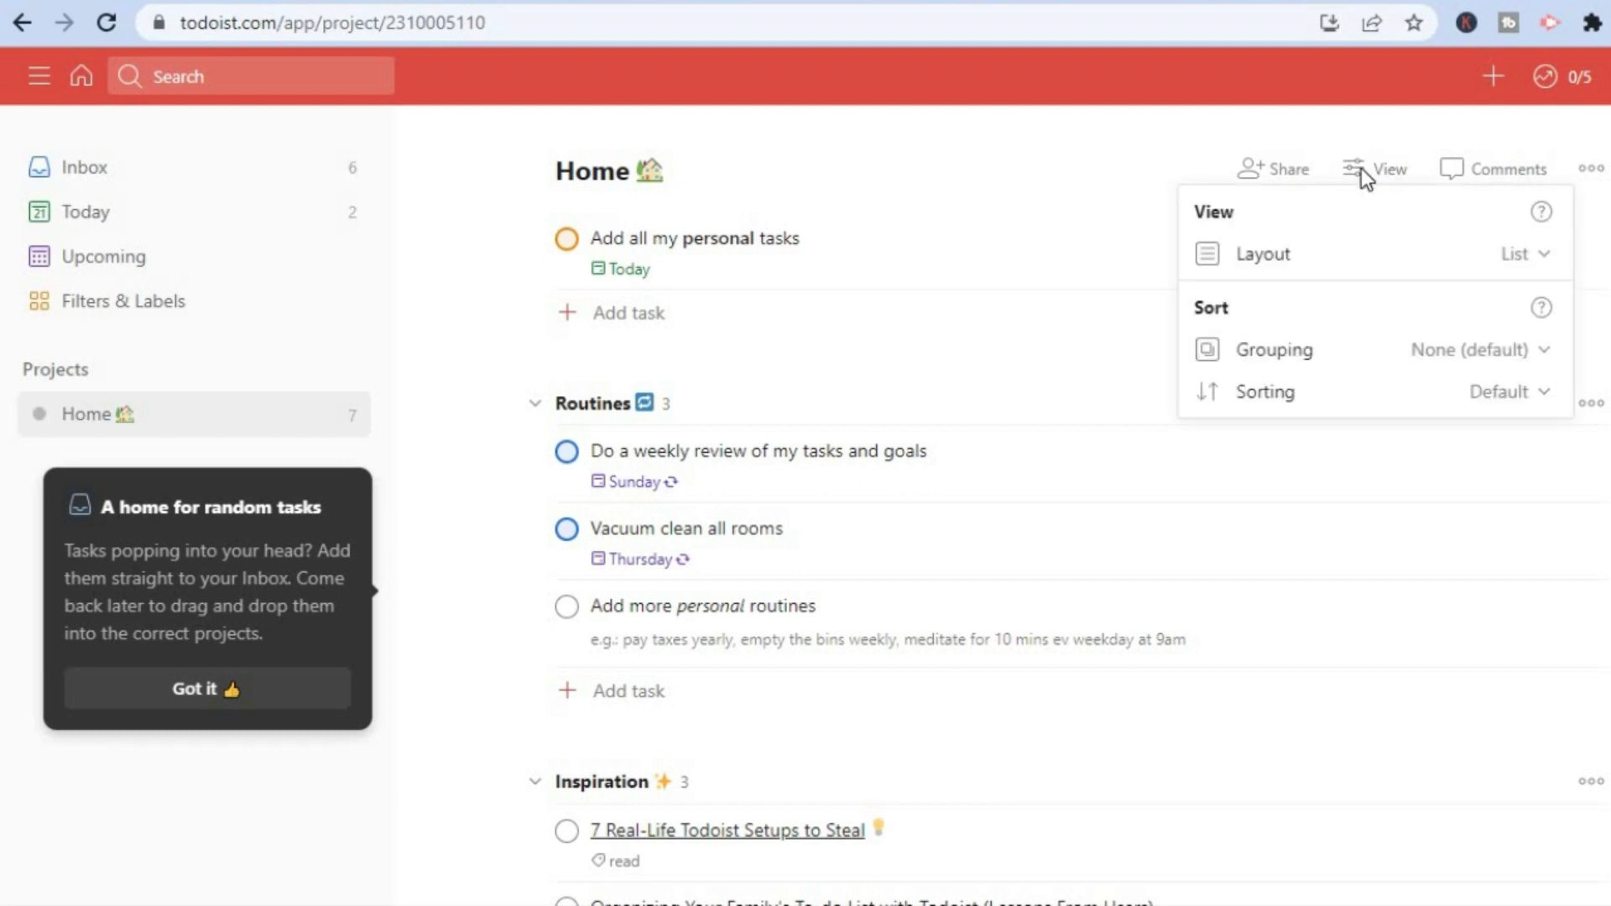
click(1387, 252)
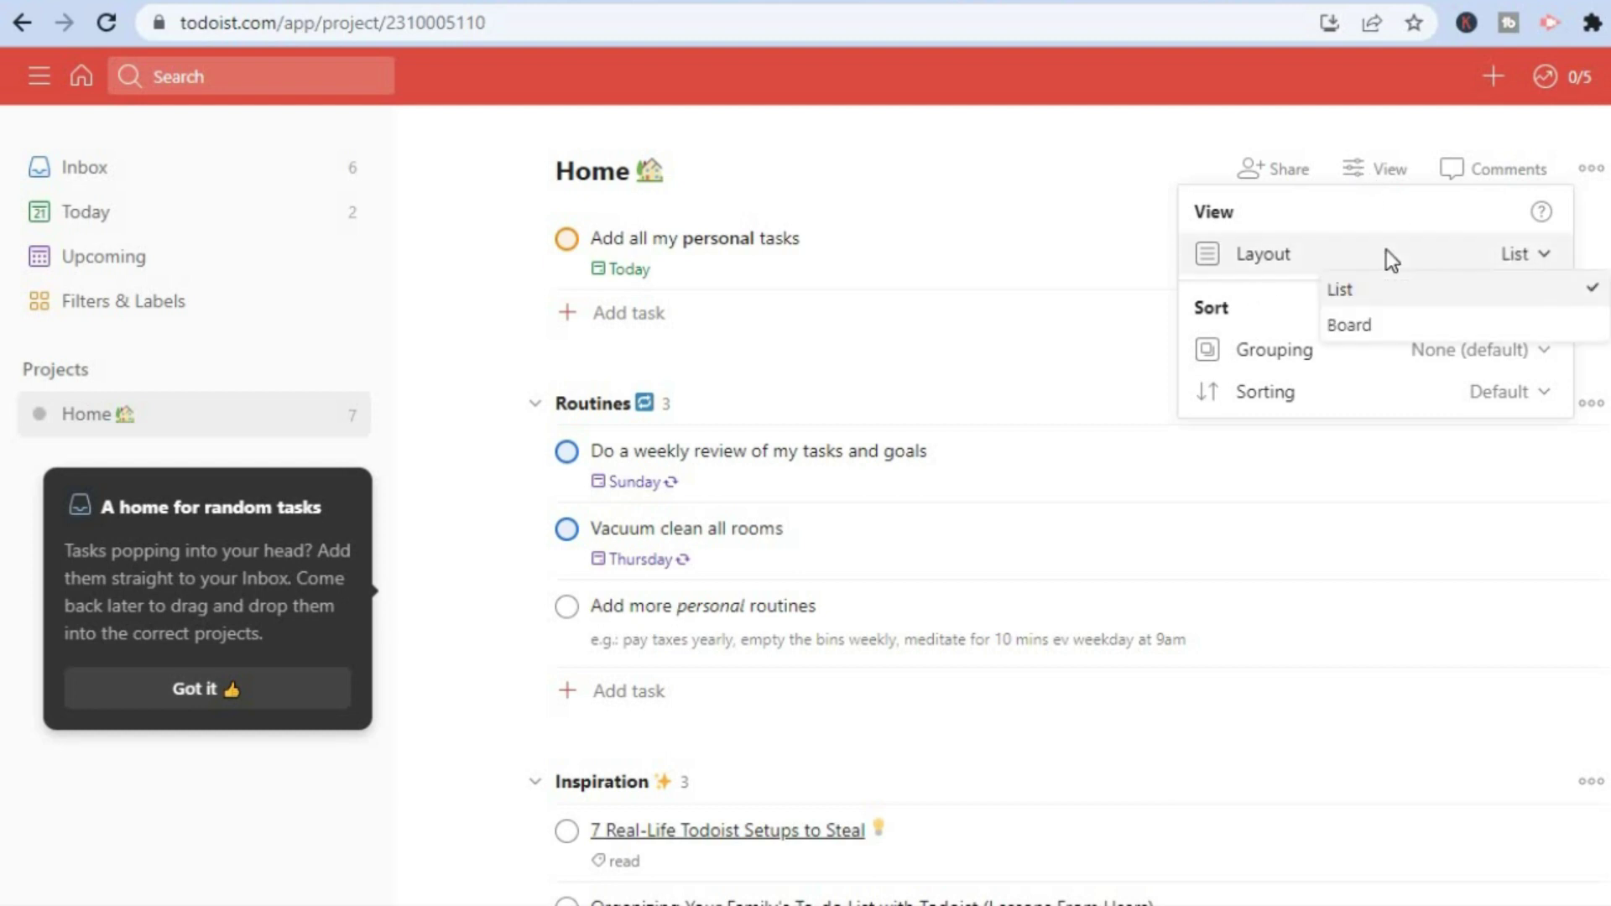
click(1359, 326)
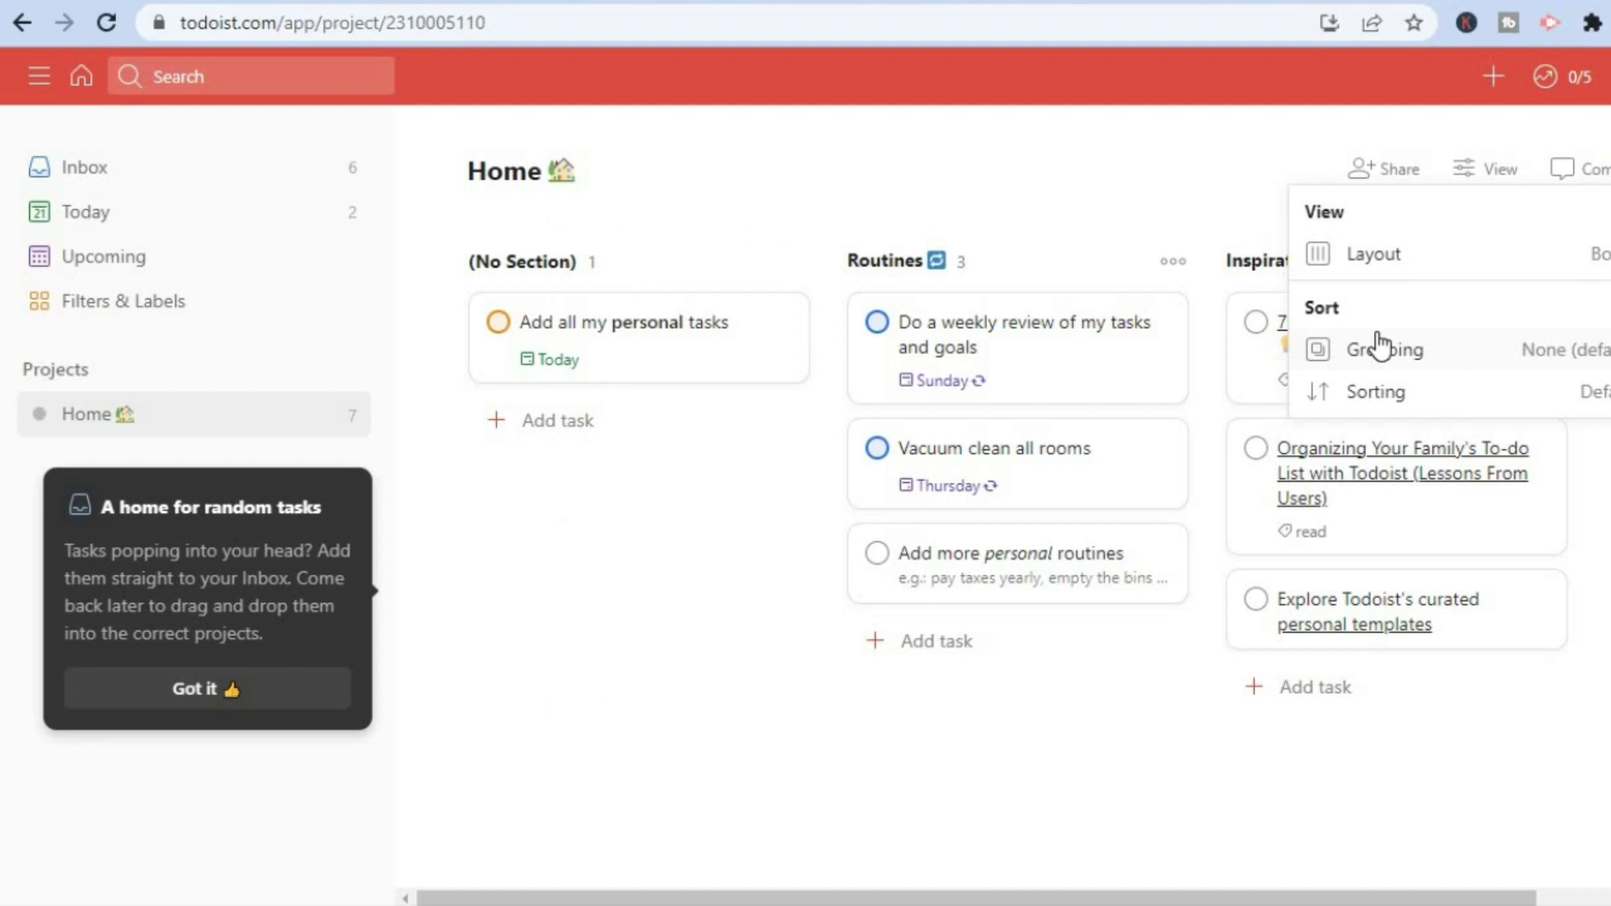
click(1069, 693)
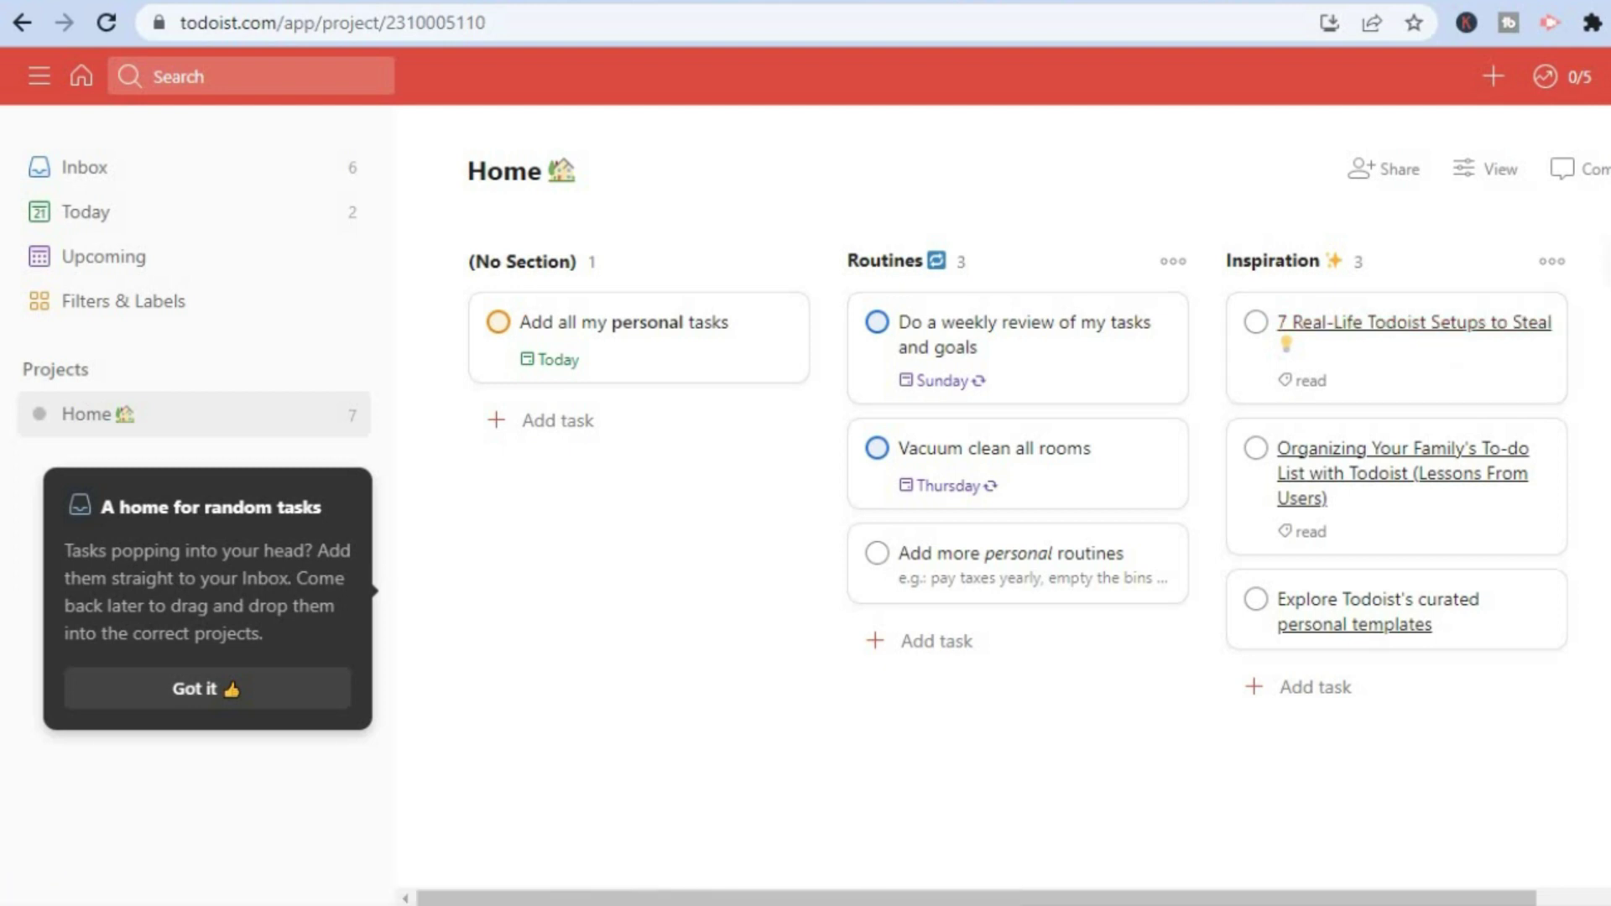
Step: Start adding a section after Inspiration, cancel it, and bring up the project's share options
click(1598, 260)
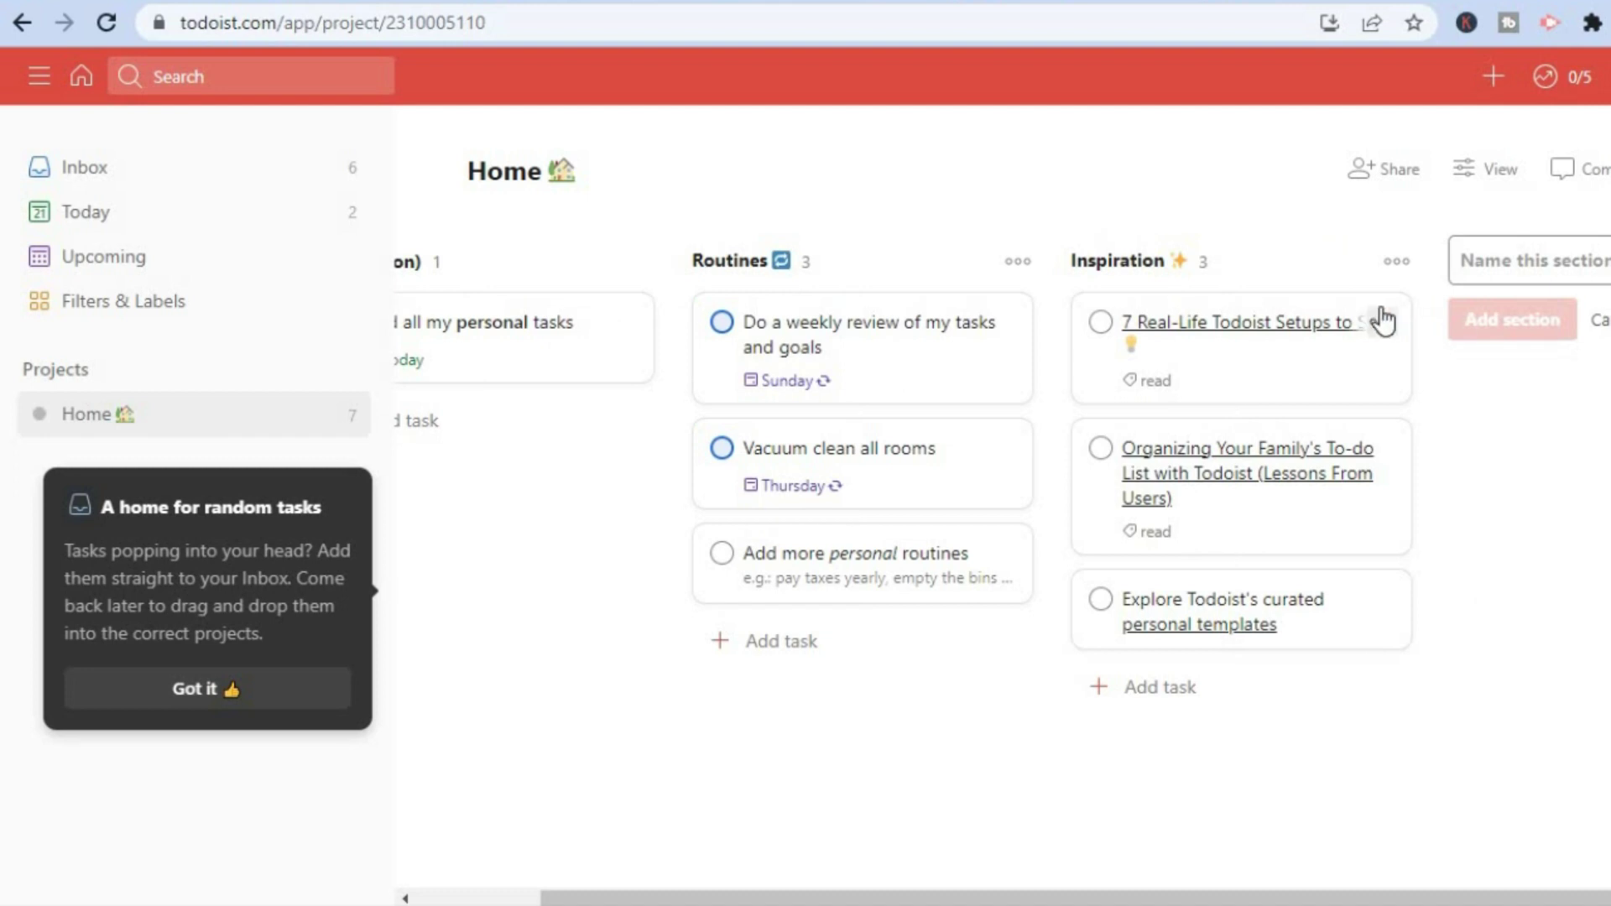
click(1600, 321)
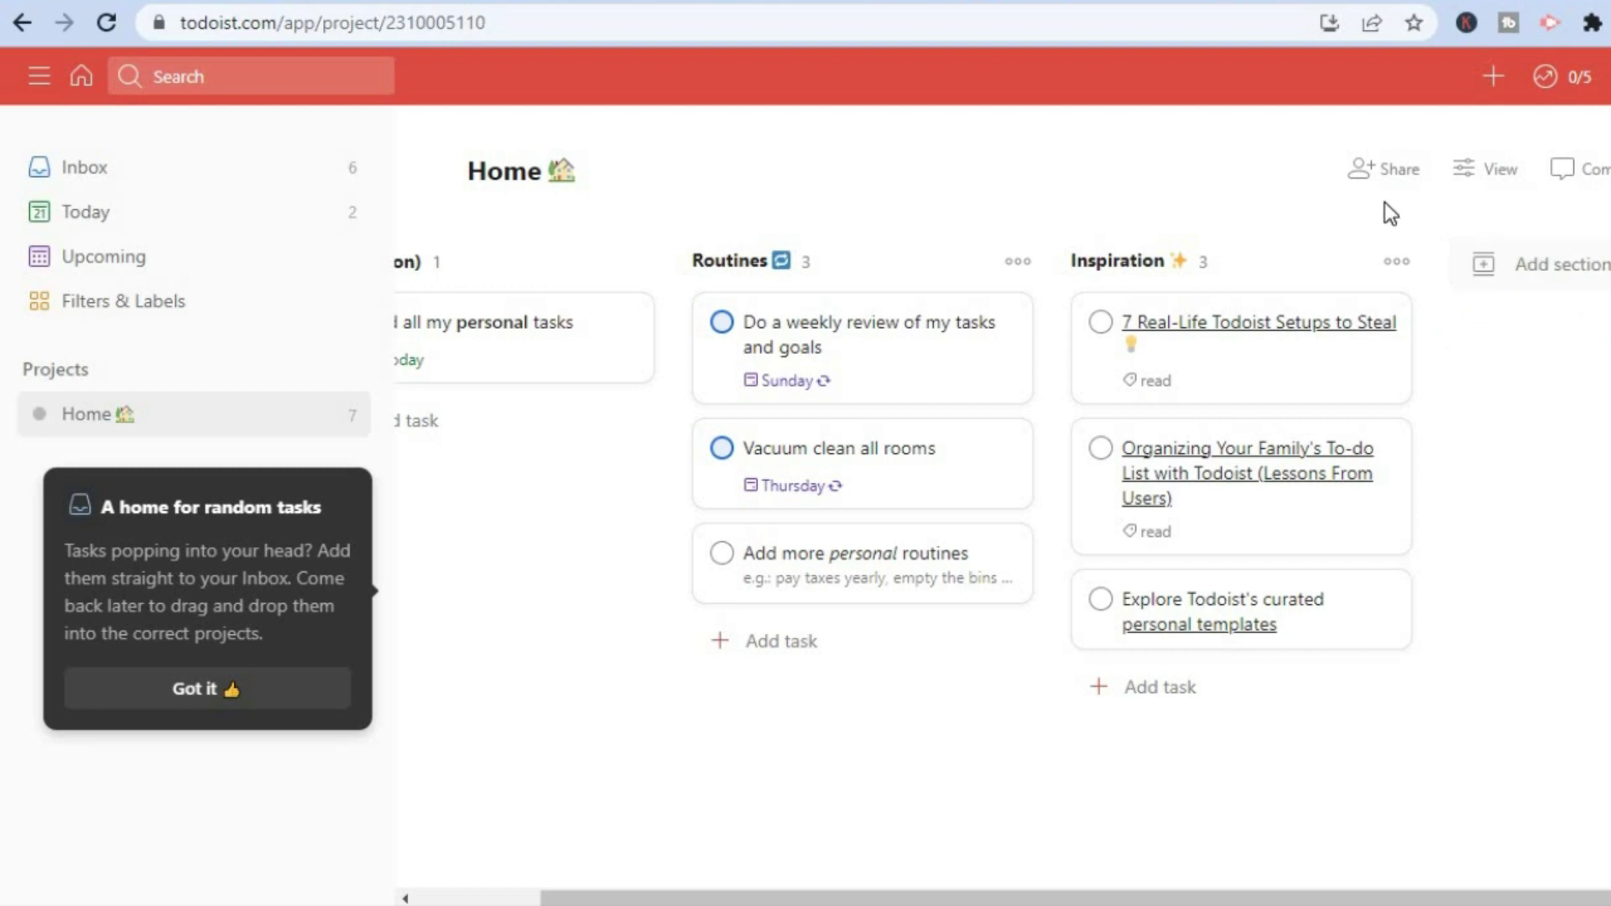
click(1381, 175)
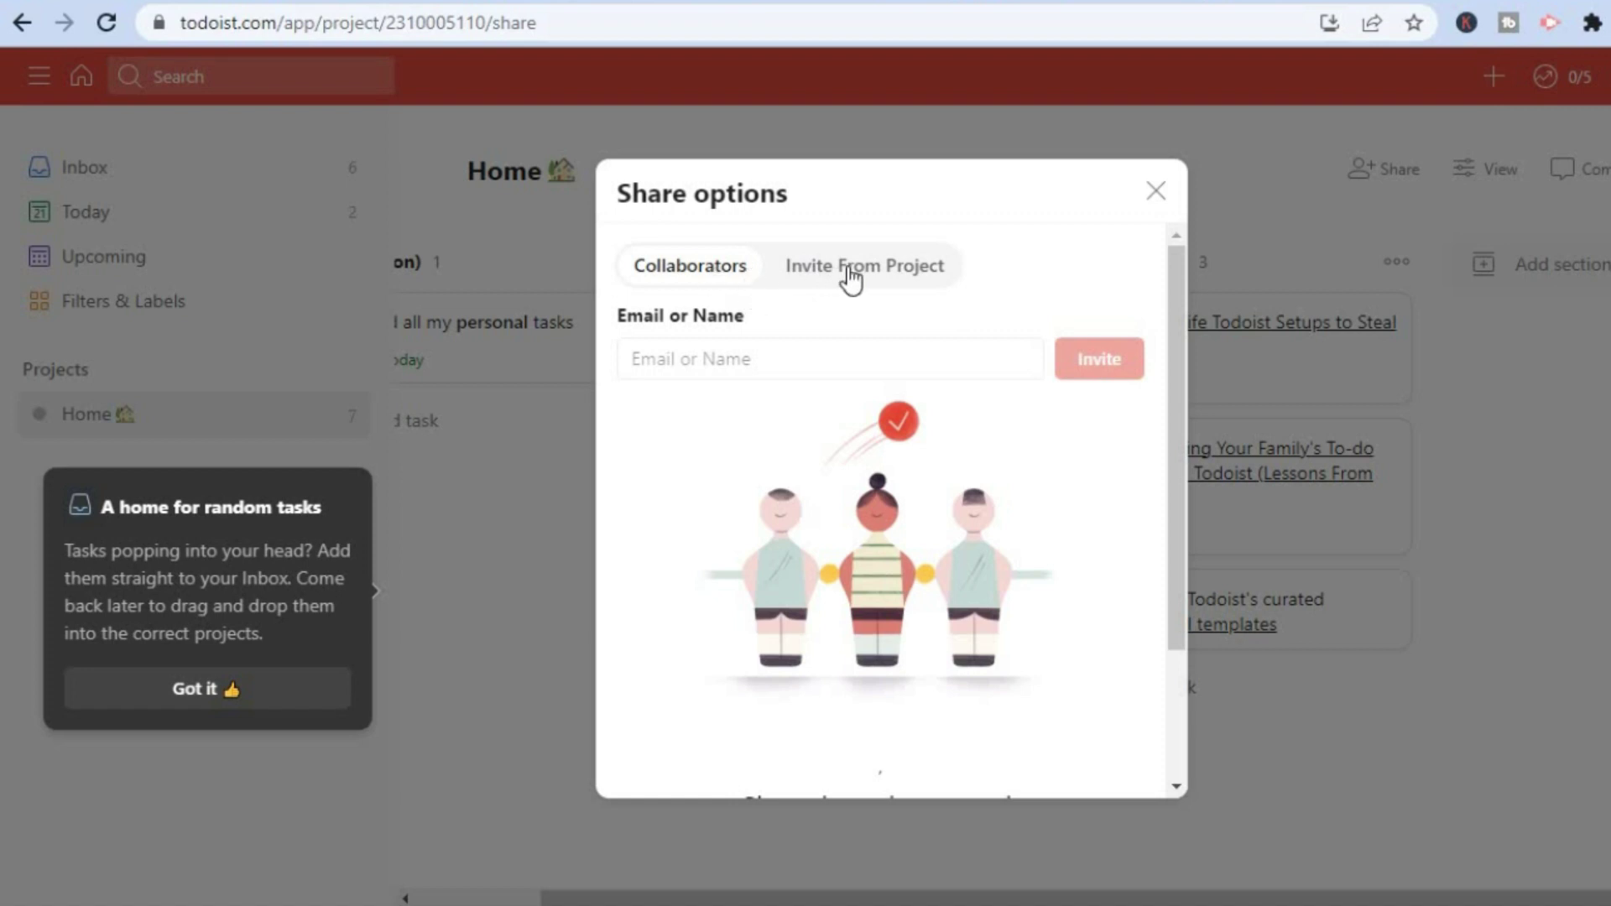
Step: Look through the Home project's Share options and close them without inviting anyone
click(736, 363)
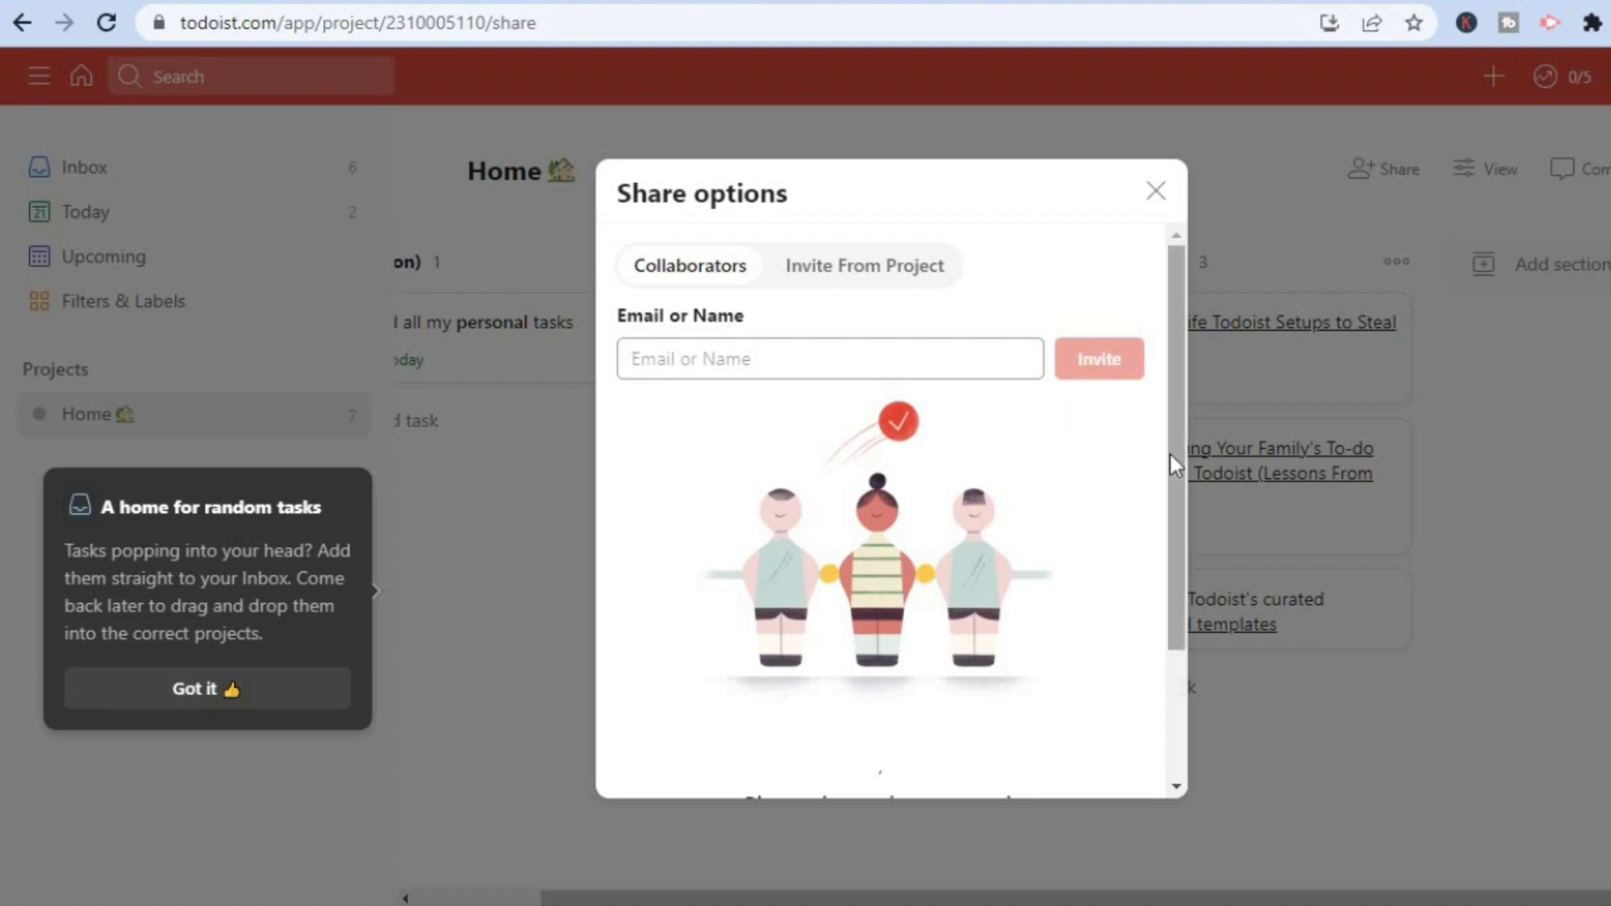
scroll(1178, 462, down, 1)
scroll(1176, 604, down, 2)
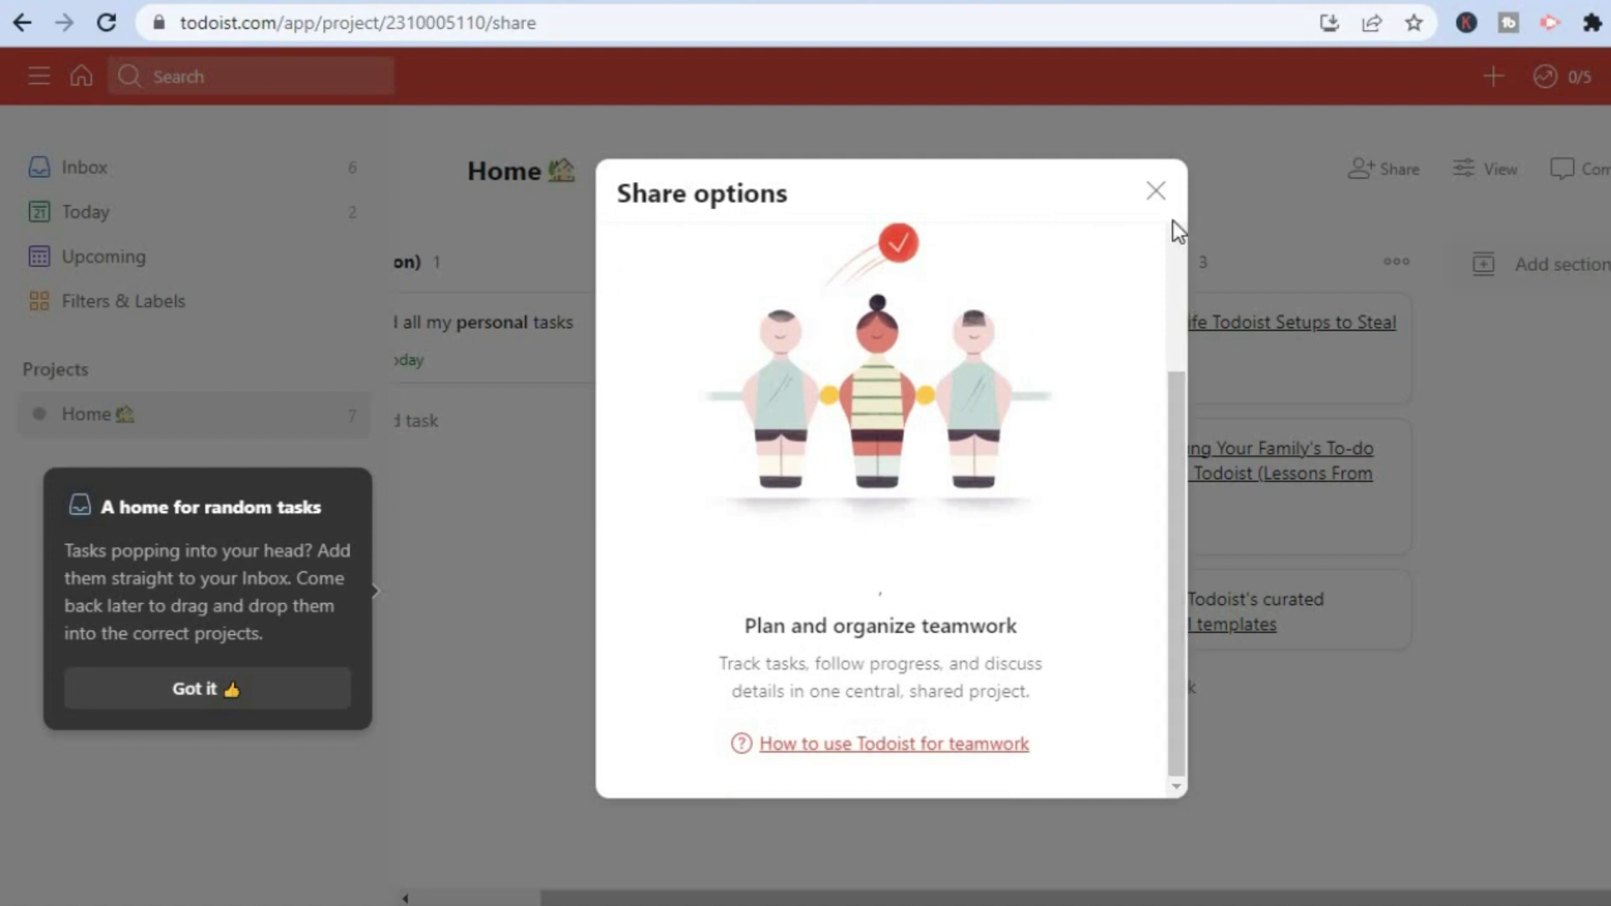
click(1156, 190)
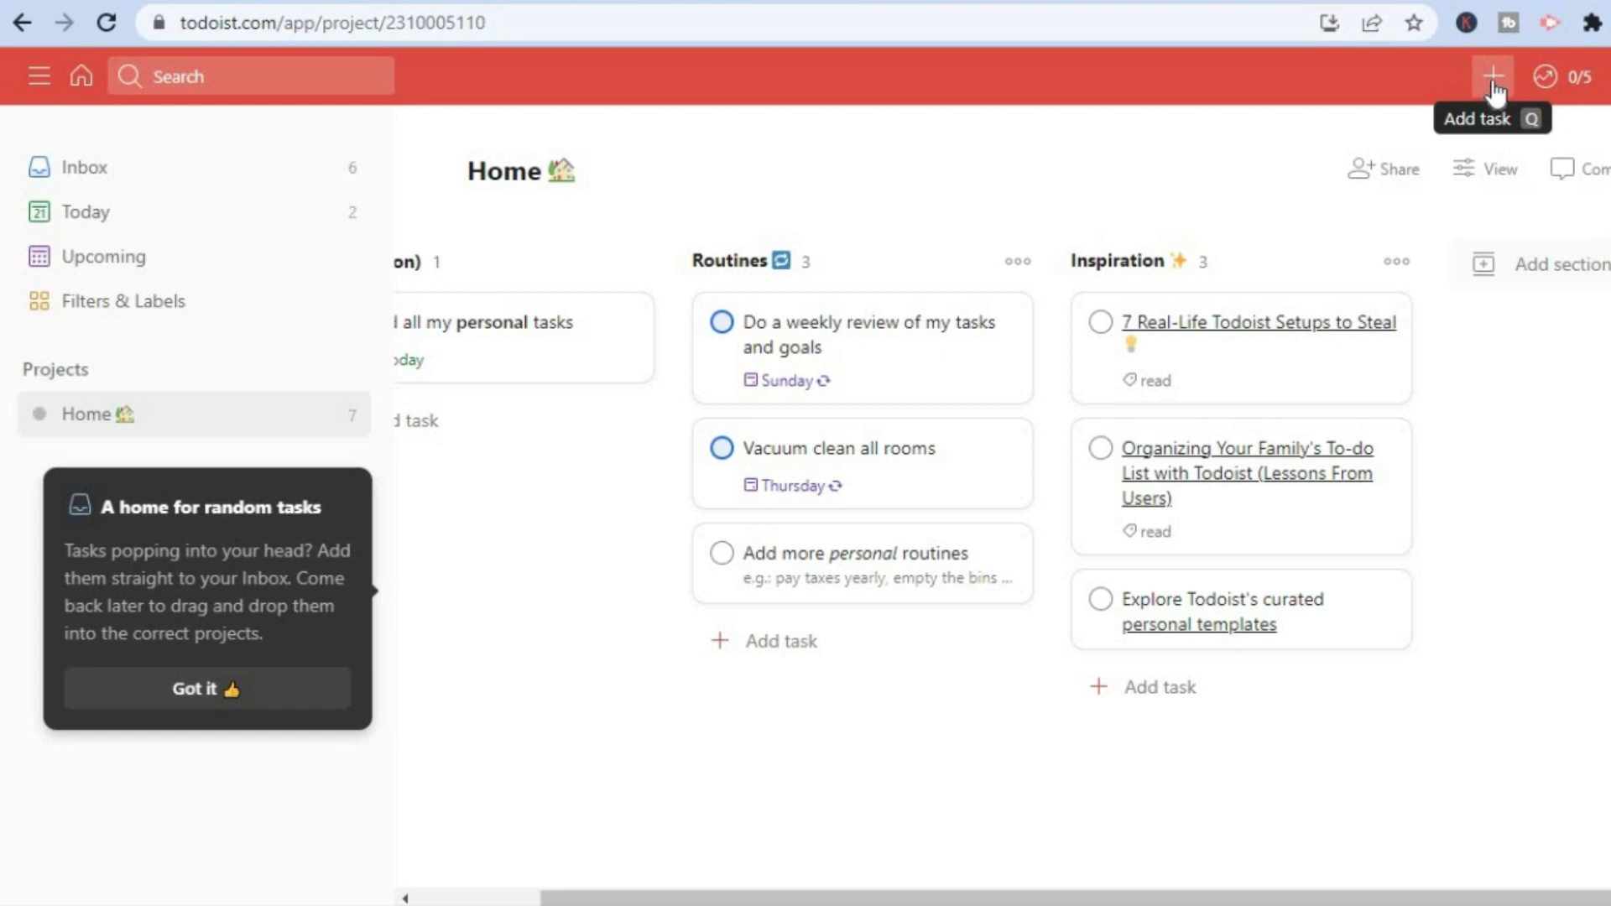
Step: Review the productivity goals and days-off settings from the 0/5 productivity button, then go to General
click(1566, 82)
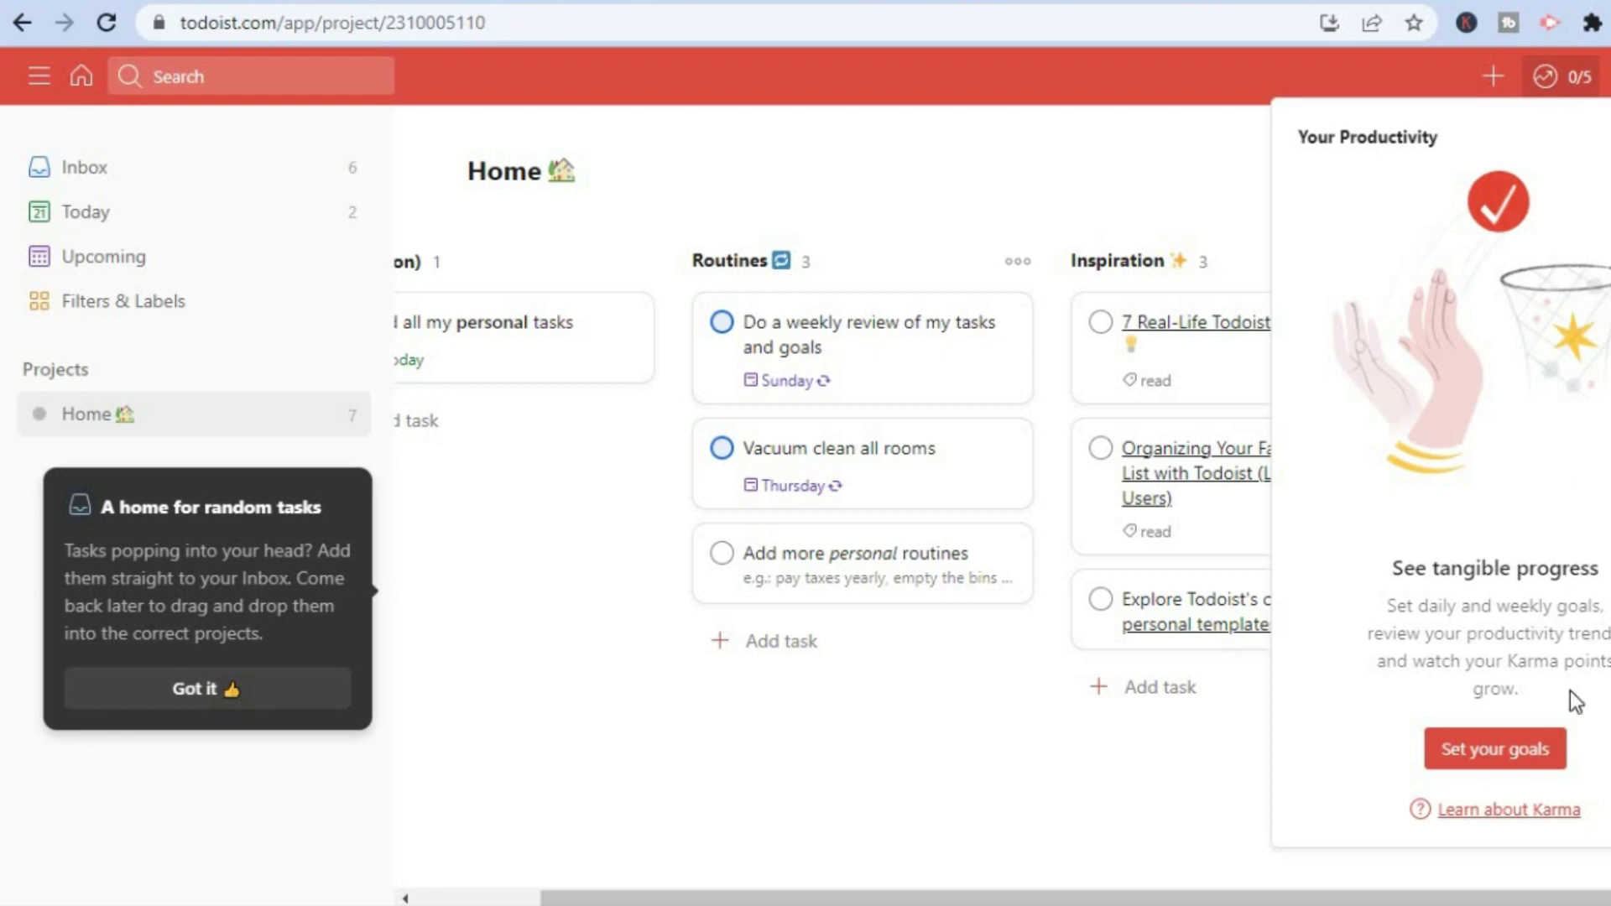
click(1503, 751)
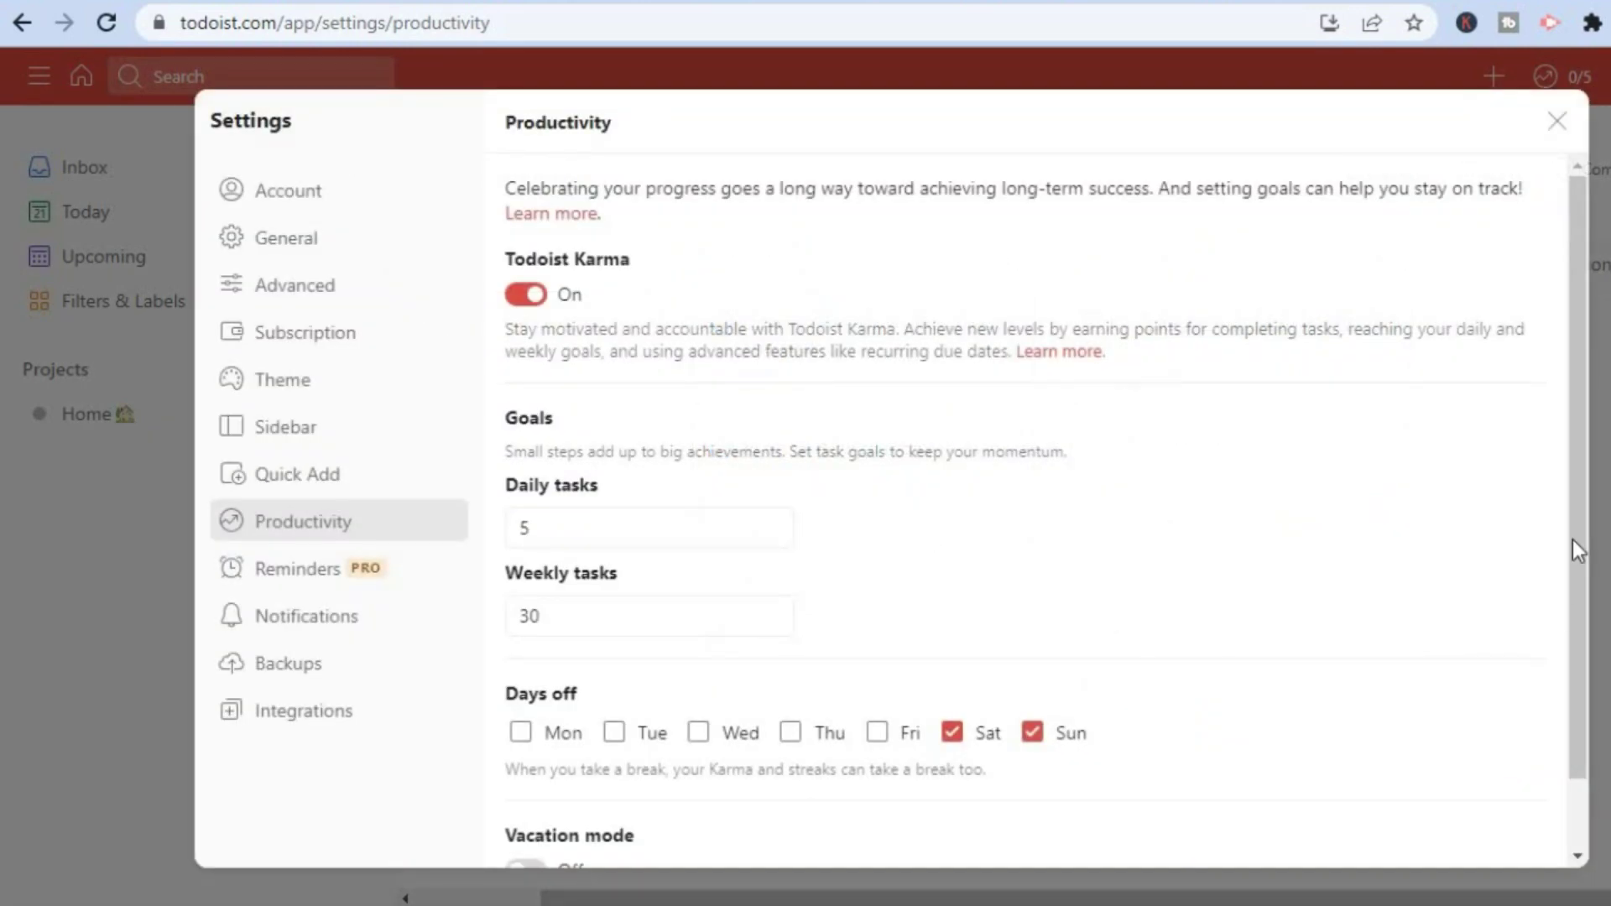
drag(1579, 466, 1574, 562)
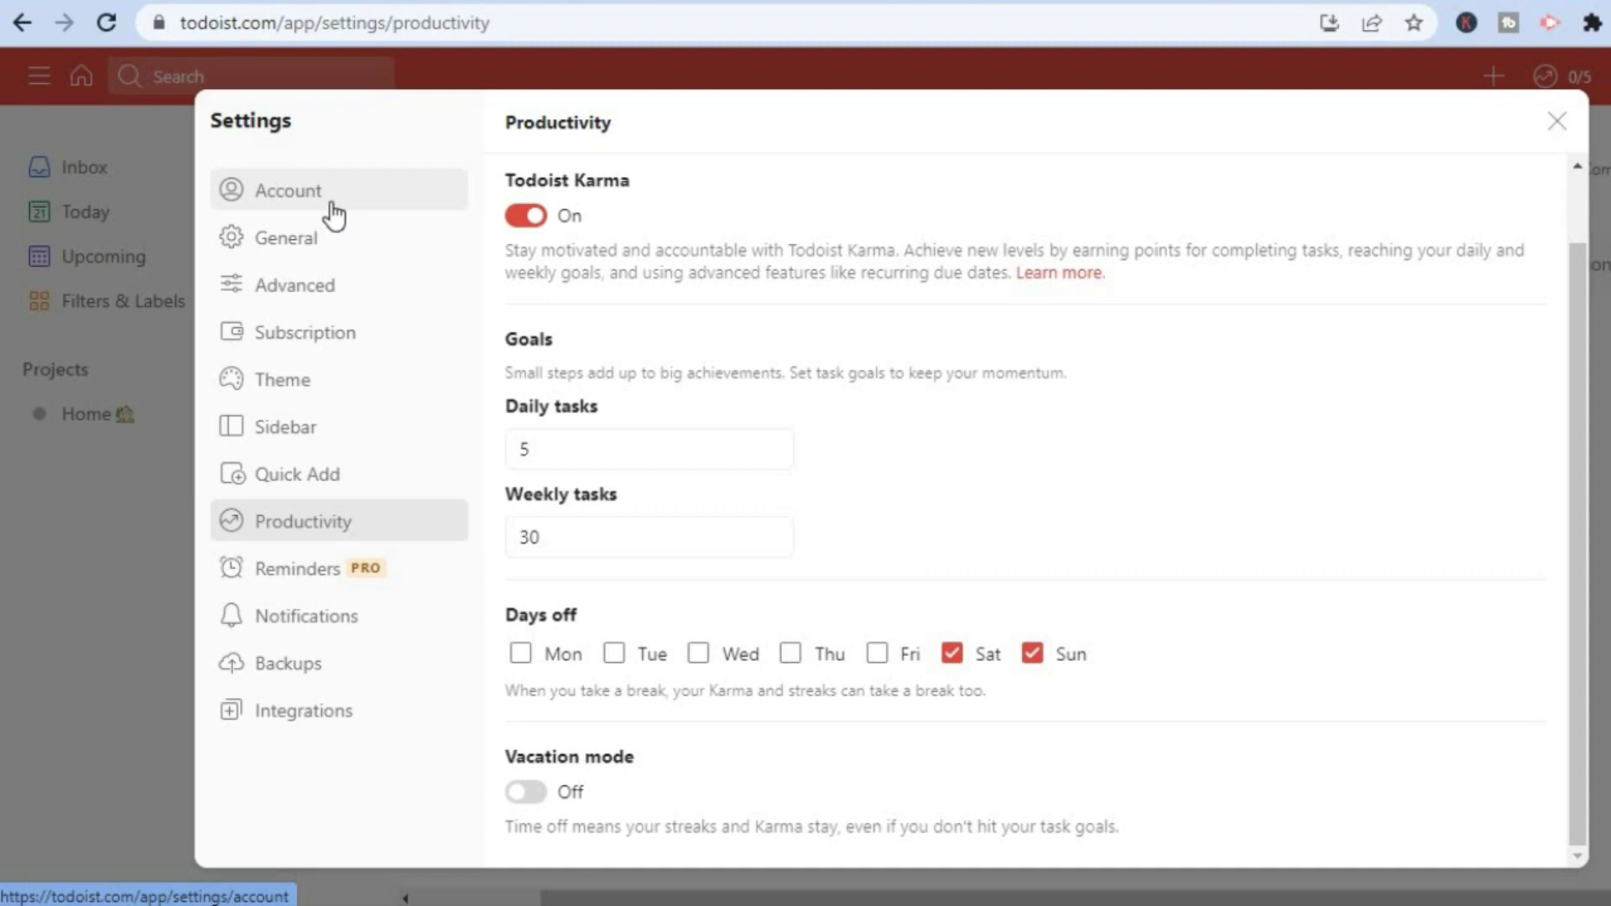
click(310, 265)
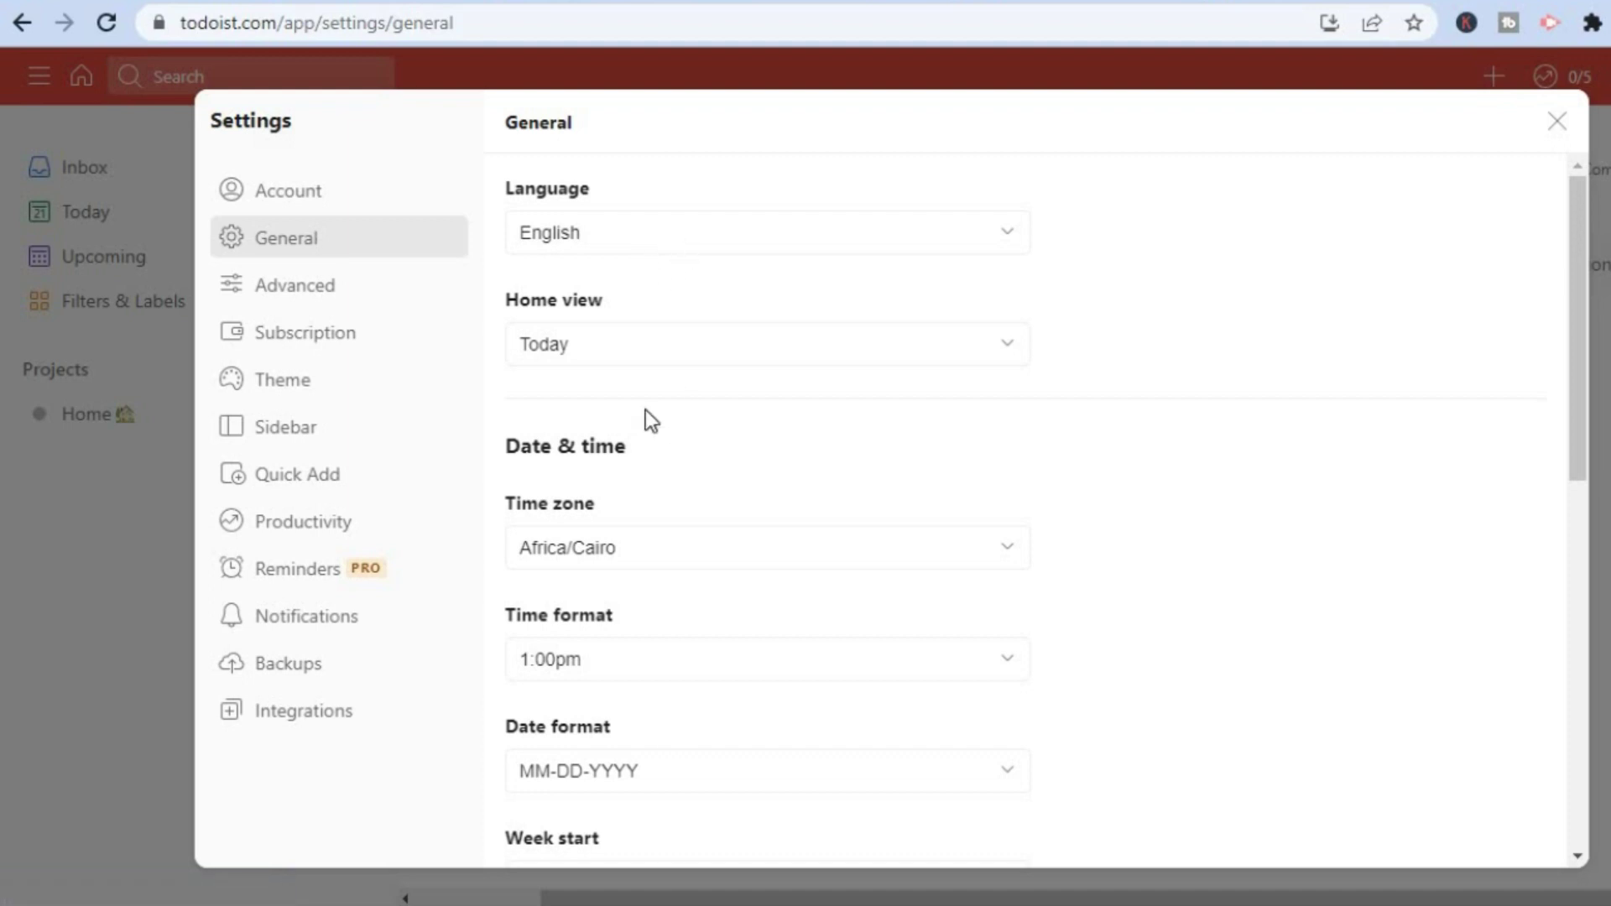
Step: Check the Home view choices keeping Today, scroll through General settings, then go to Advanced
click(668, 356)
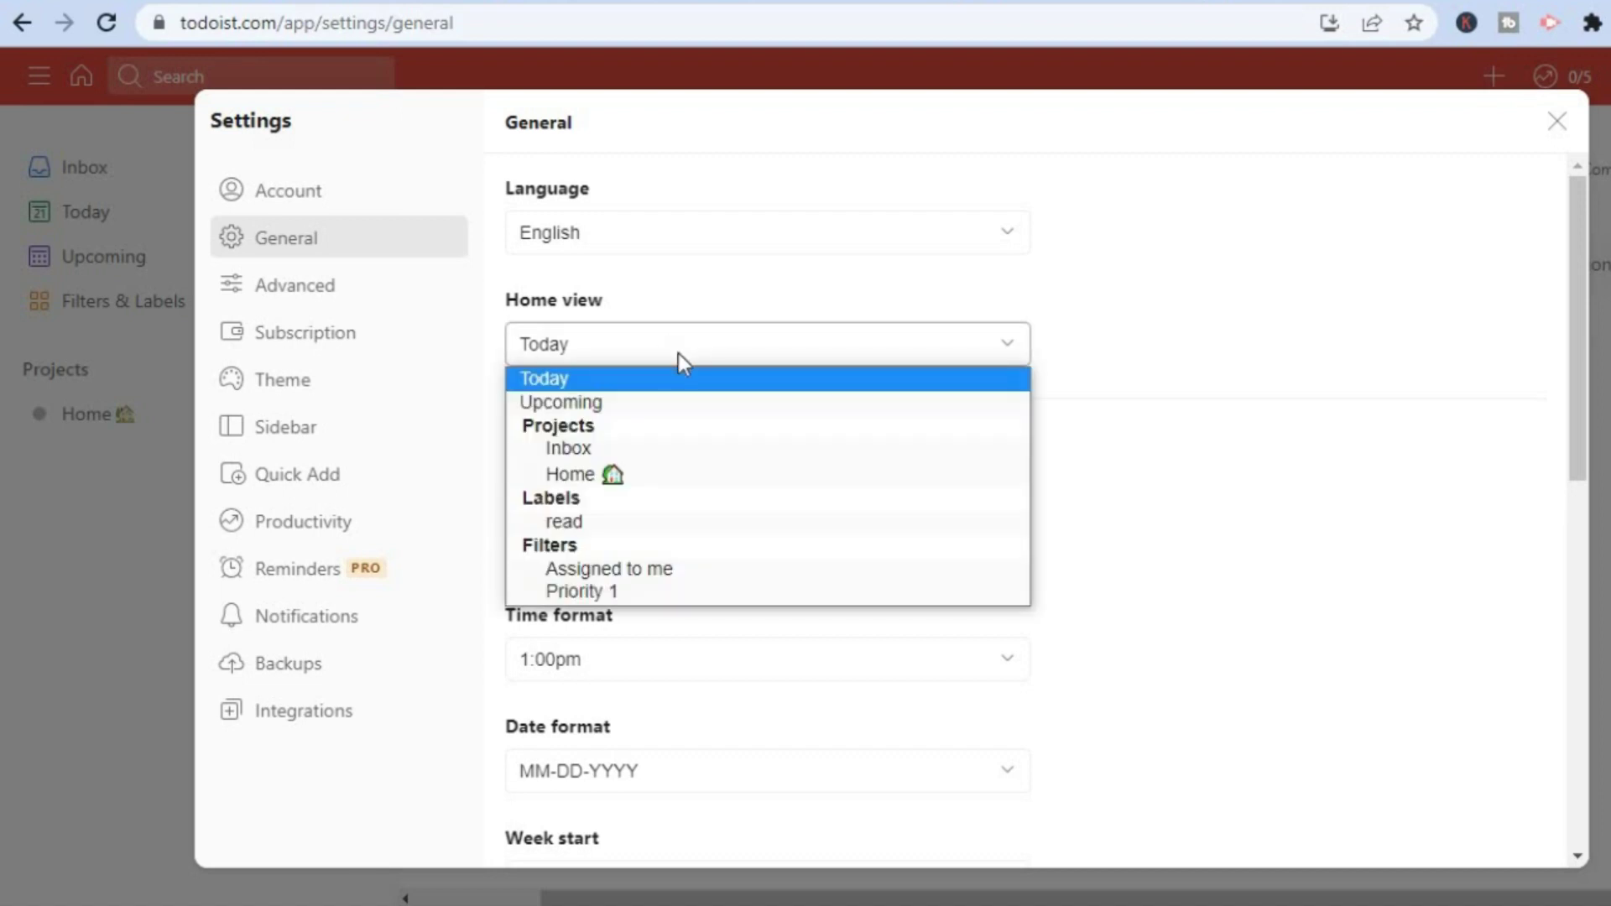
click(1175, 489)
drag(1572, 454, 1549, 703)
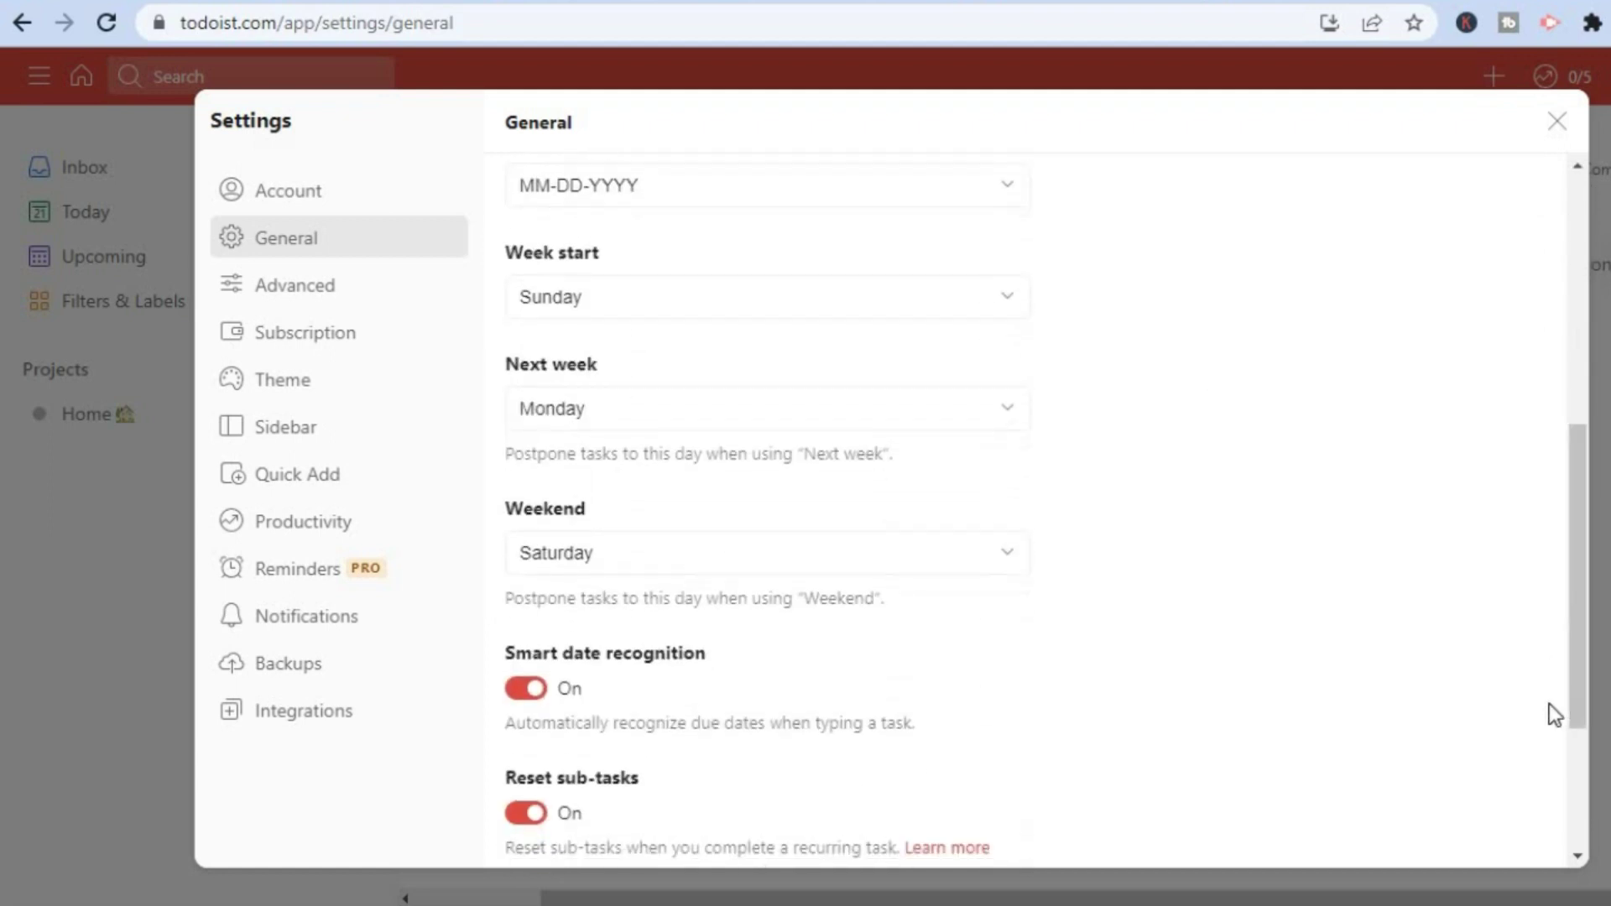
click(1574, 739)
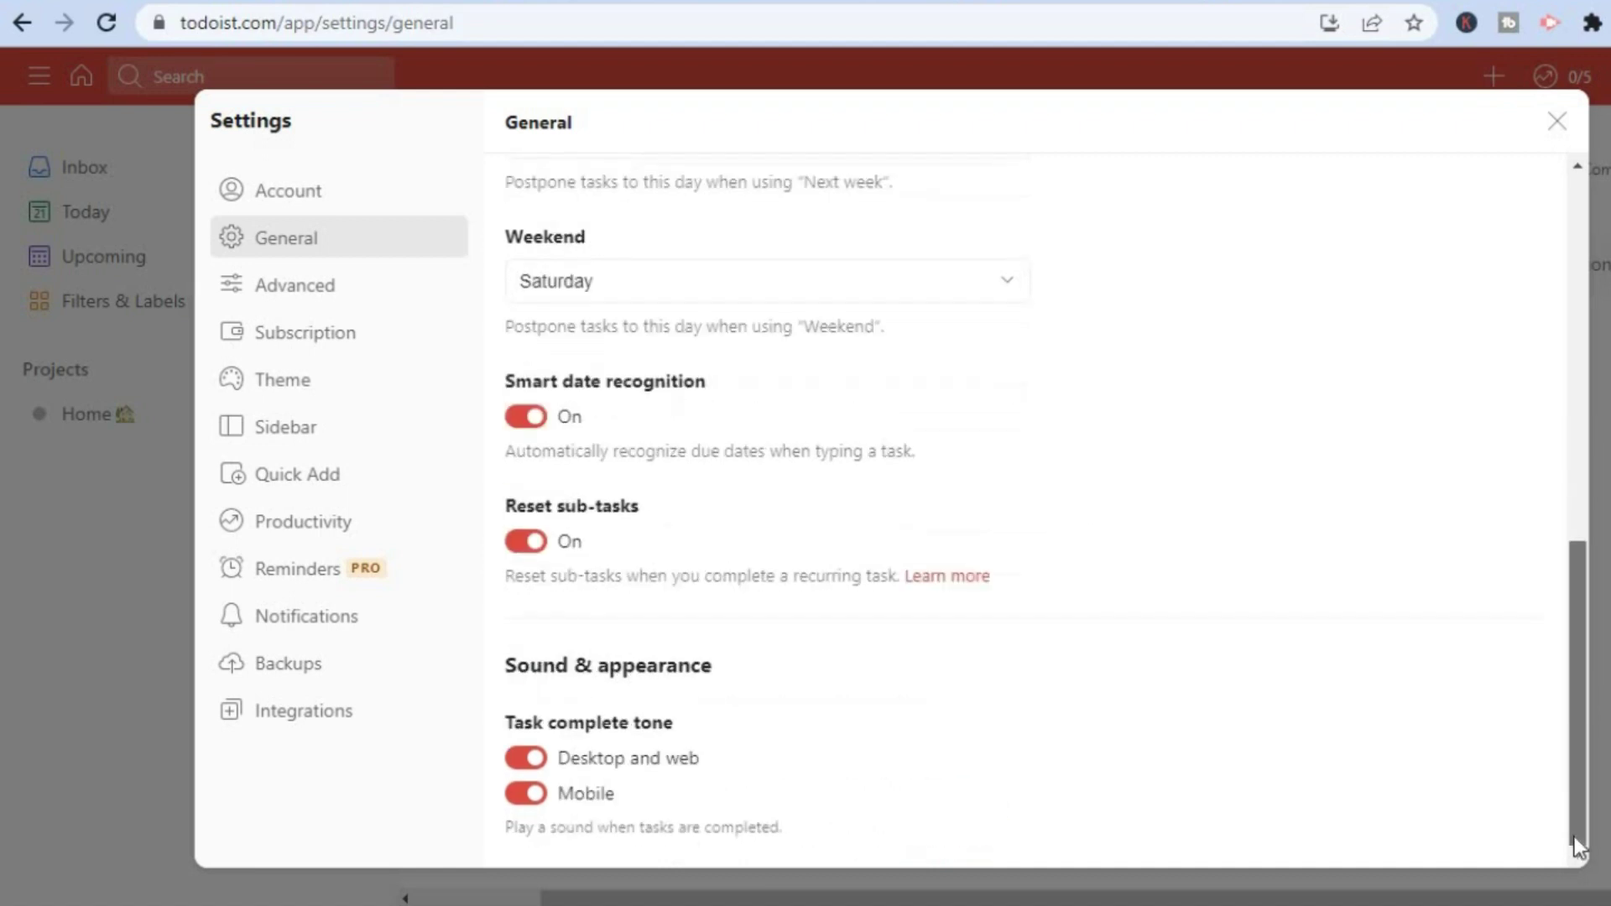
click(265, 283)
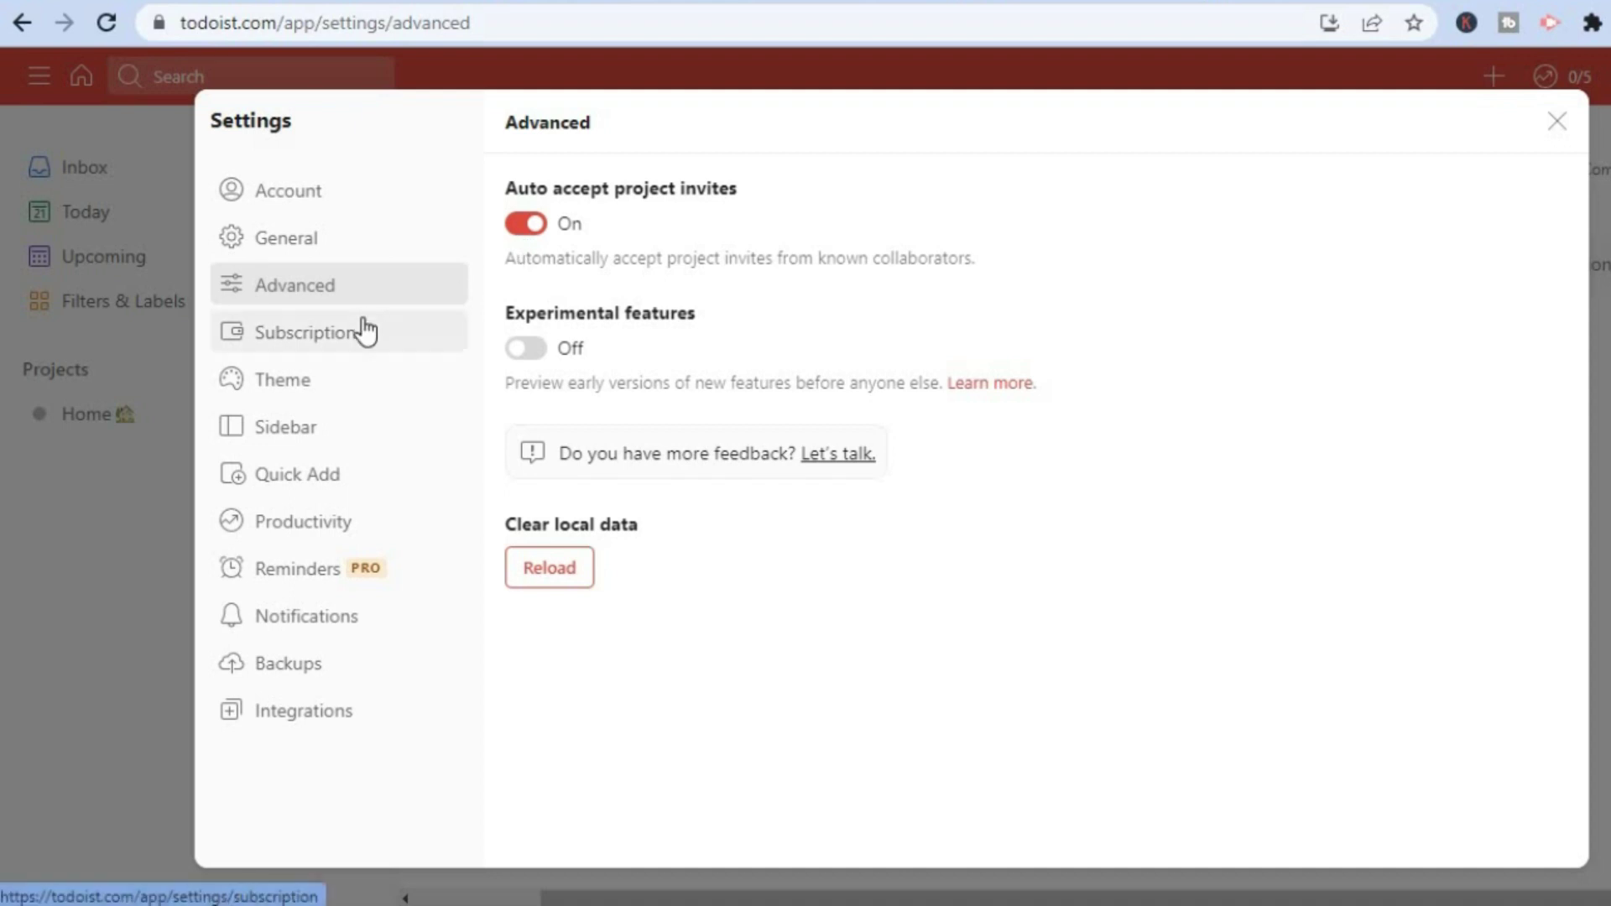
Step: Preview the Dark theme, then switch back to the default Todoist theme
click(307, 388)
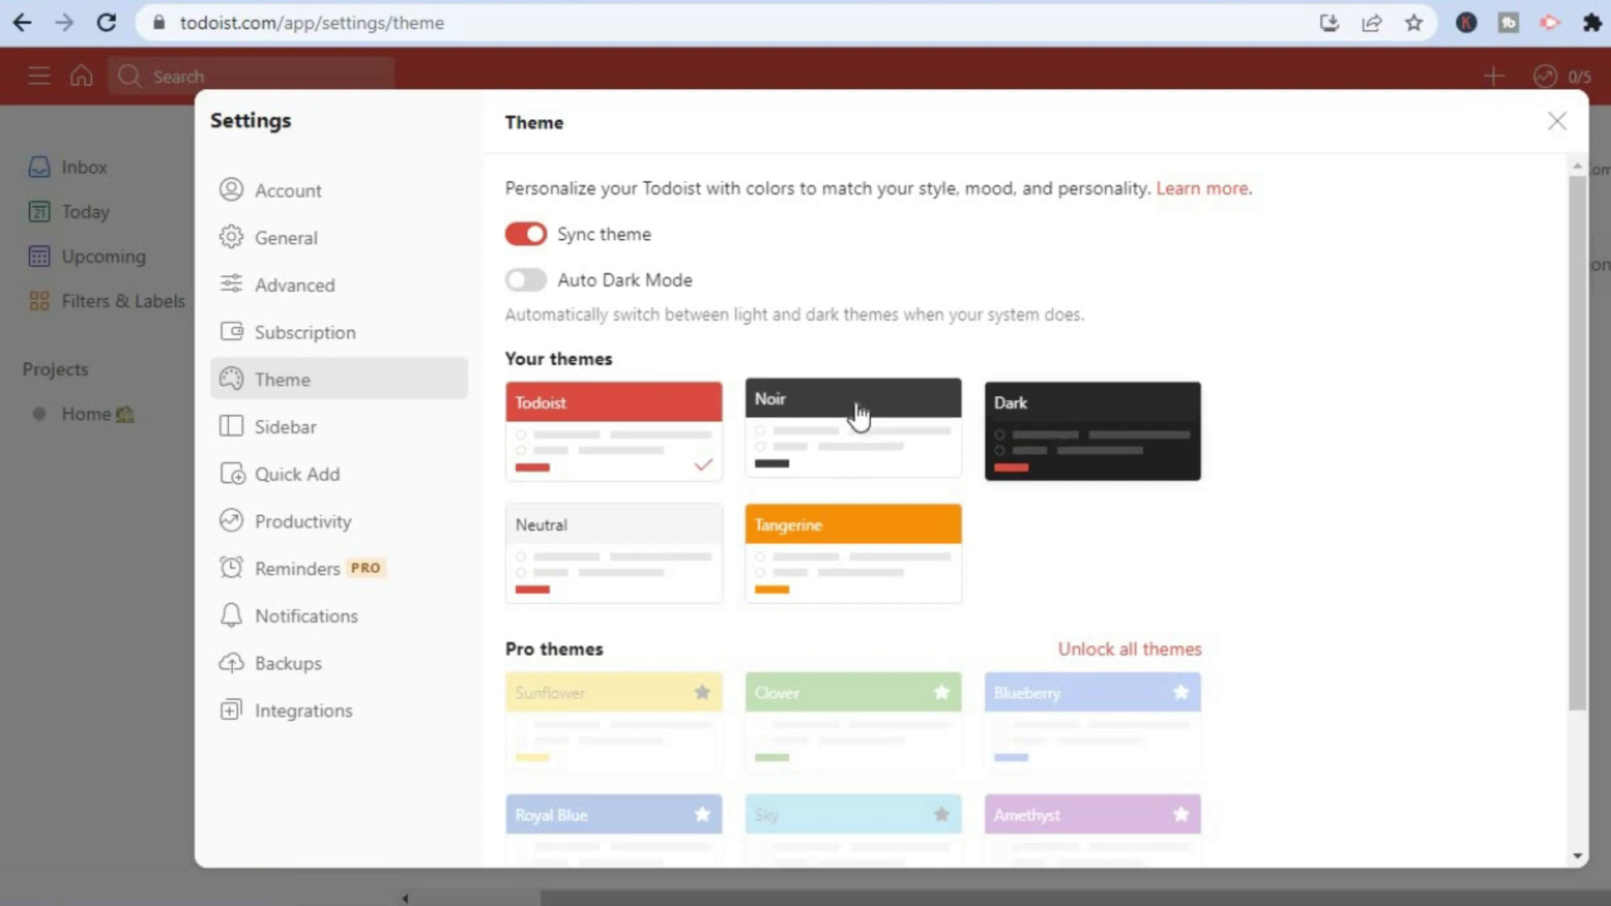
click(1084, 440)
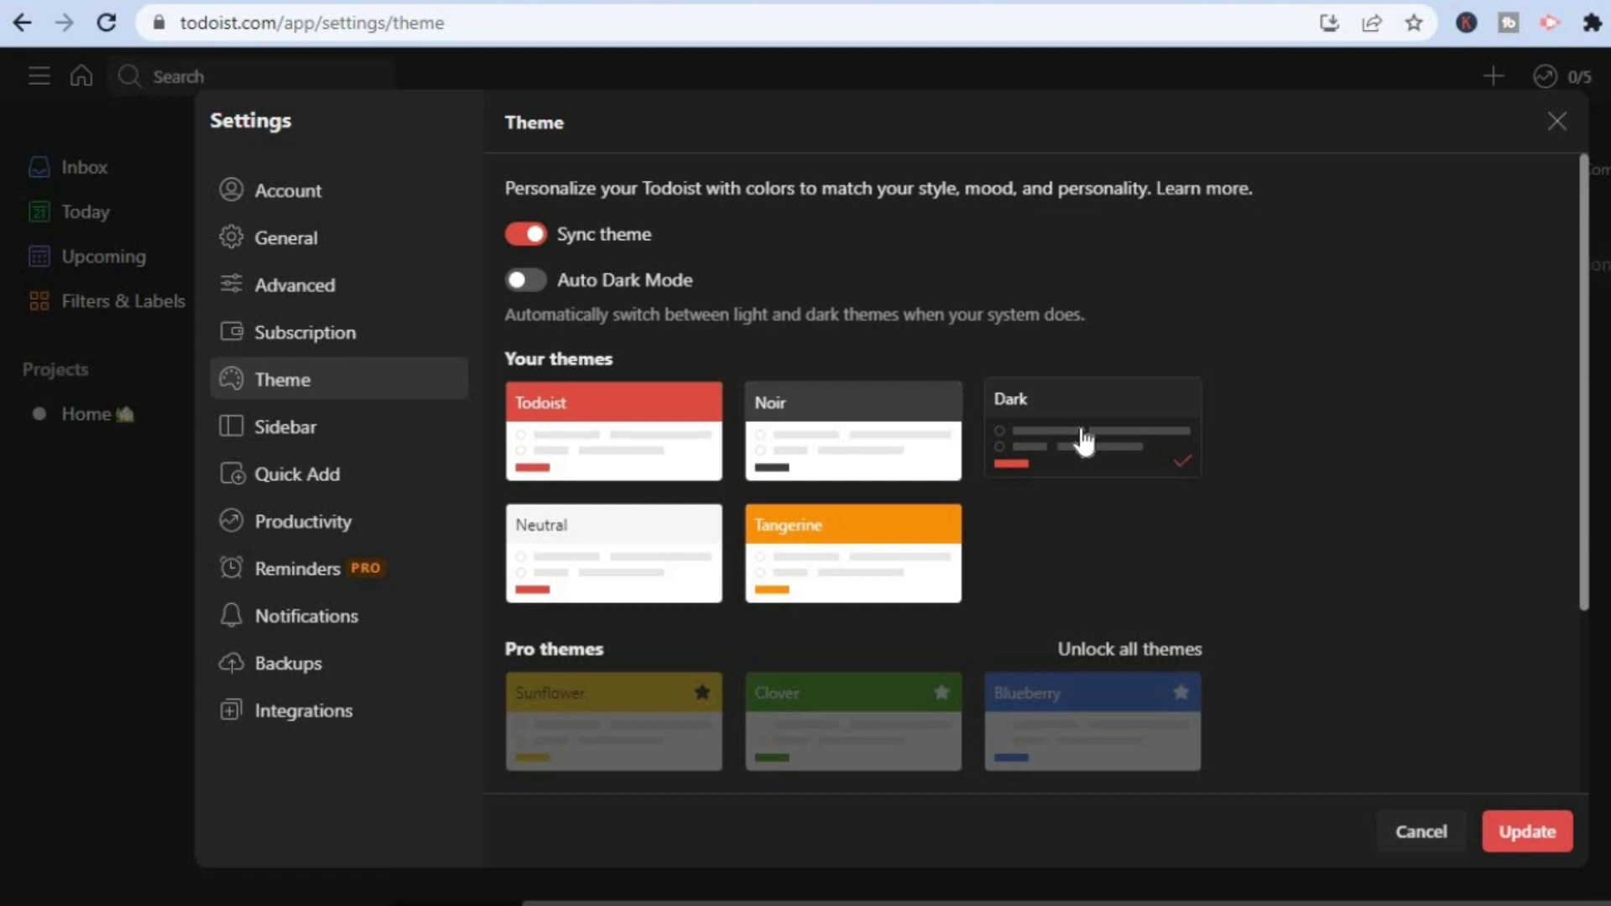
click(585, 419)
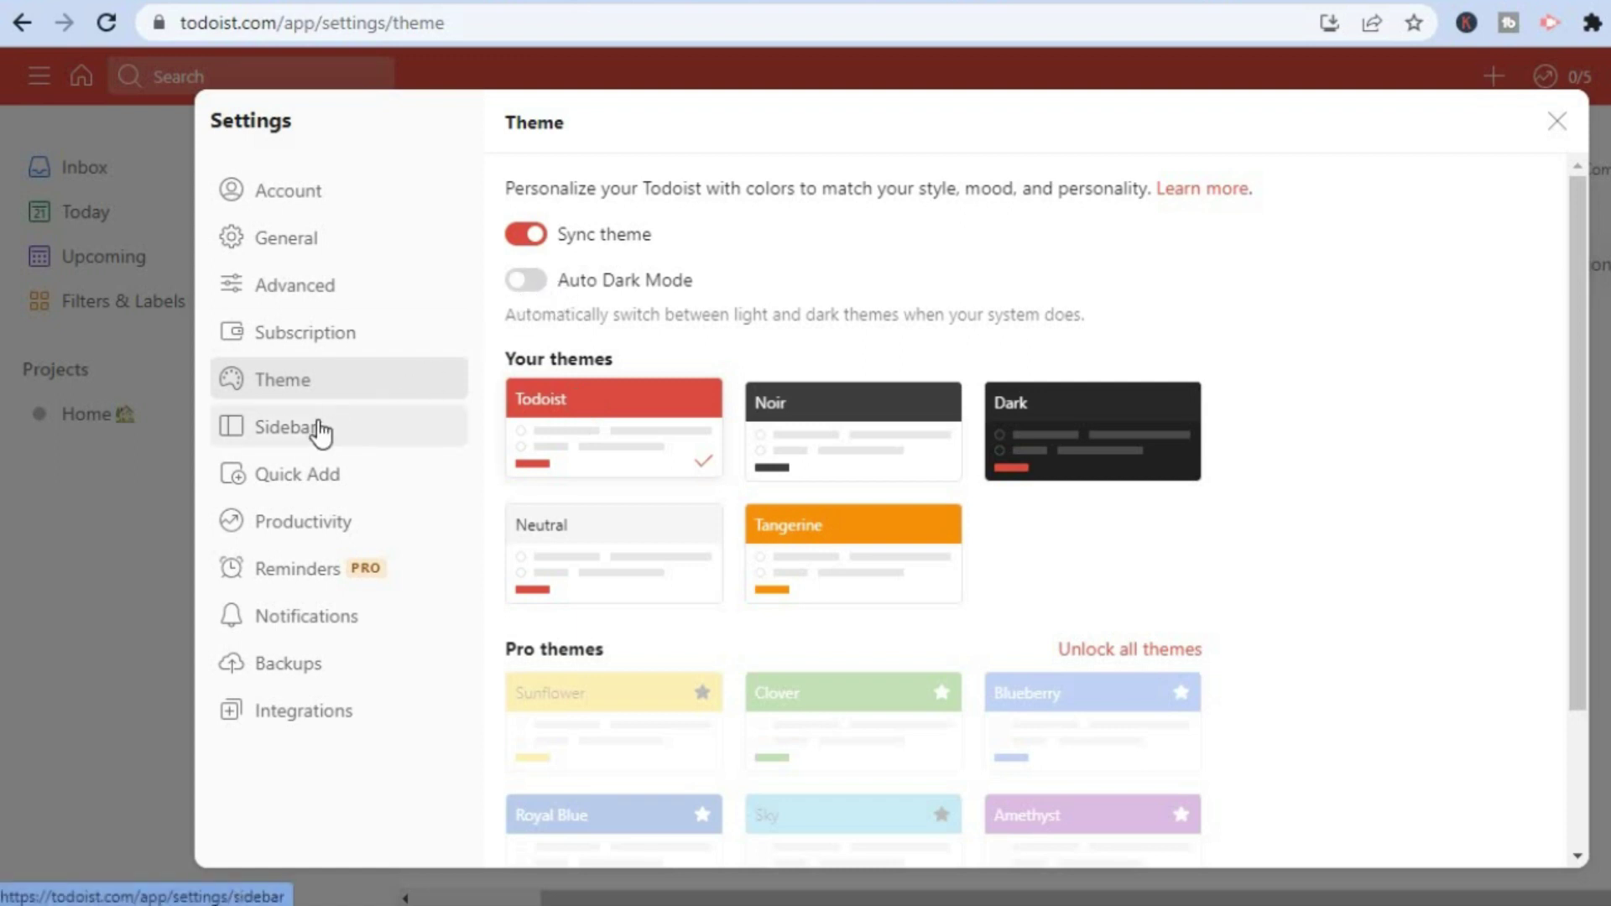
Step: Toggle Inbox off and back on in Sidebar settings, then view Quick Add and Productivity settings
click(320, 432)
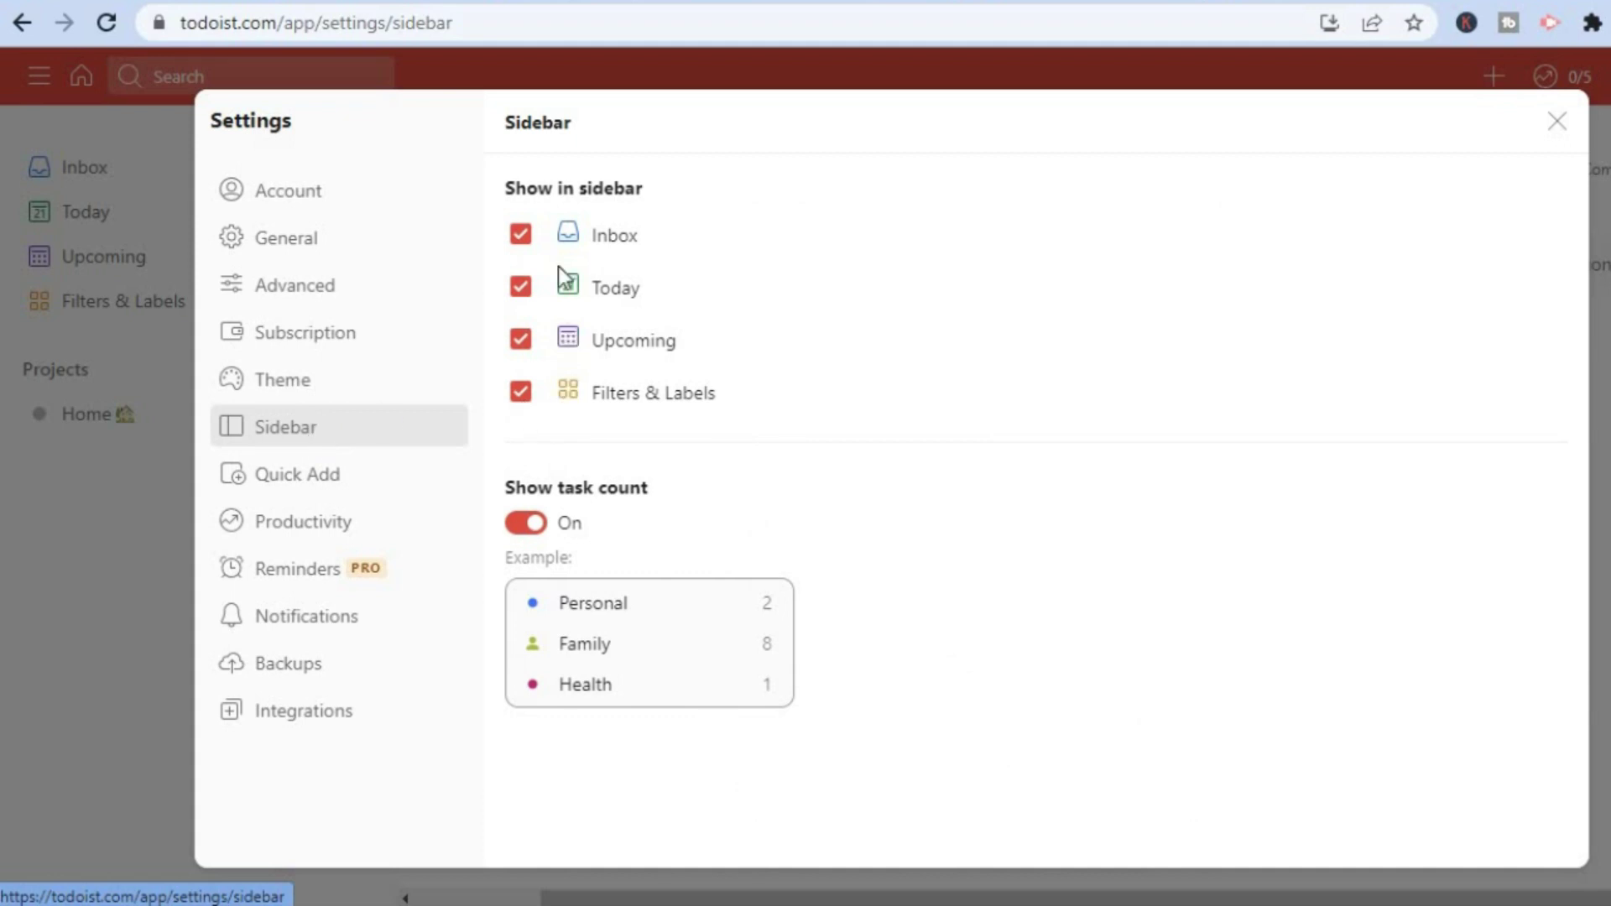
click(521, 237)
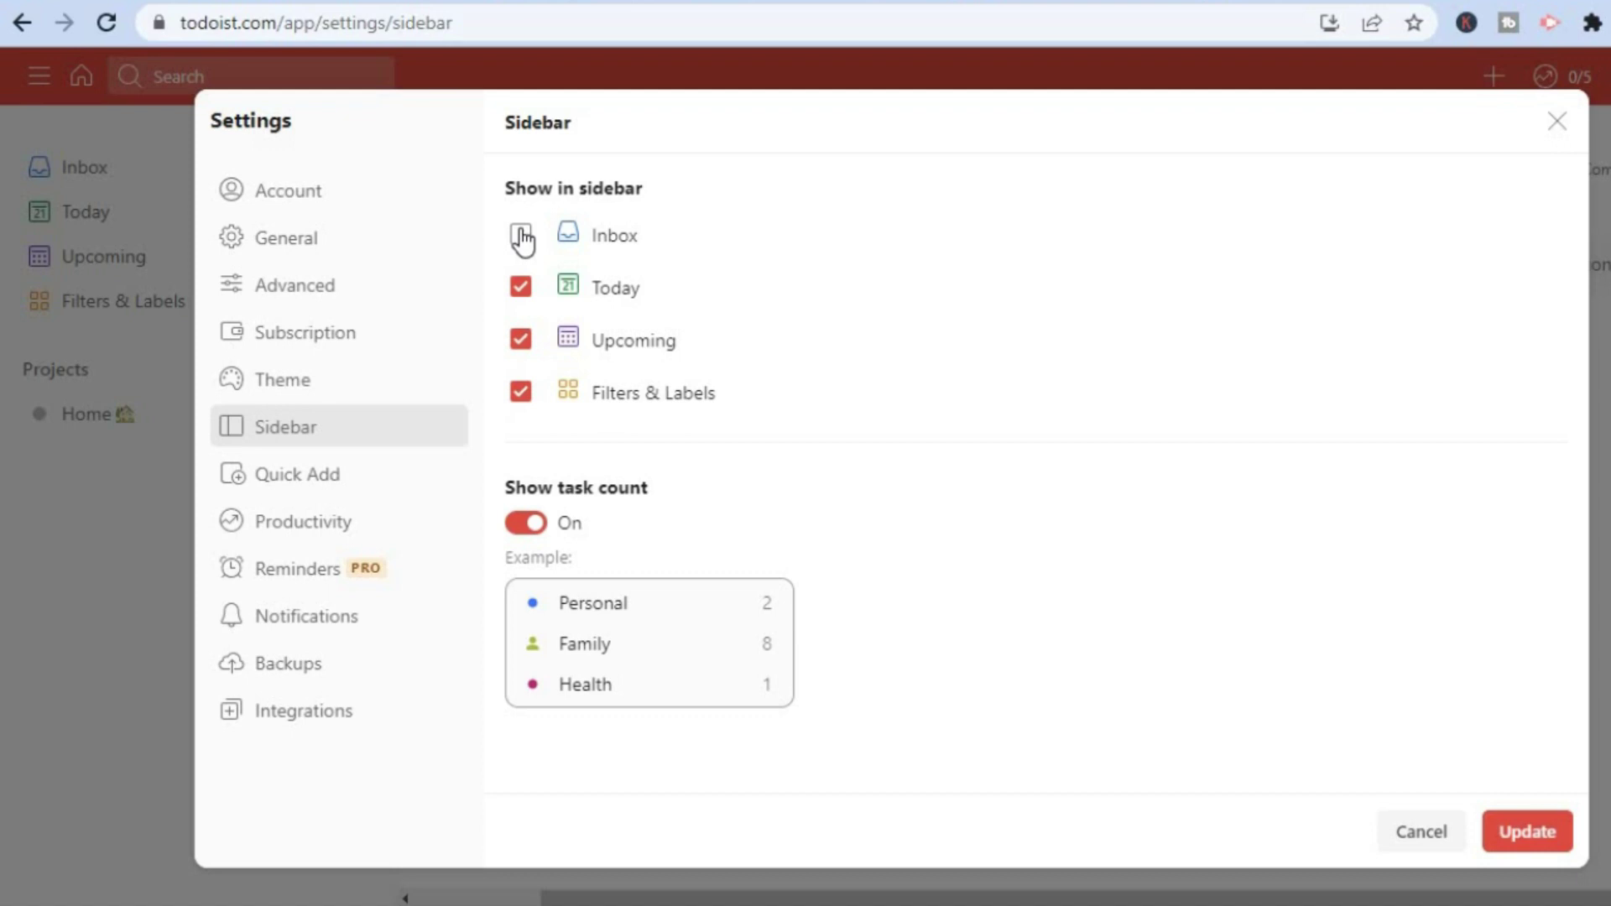
click(521, 237)
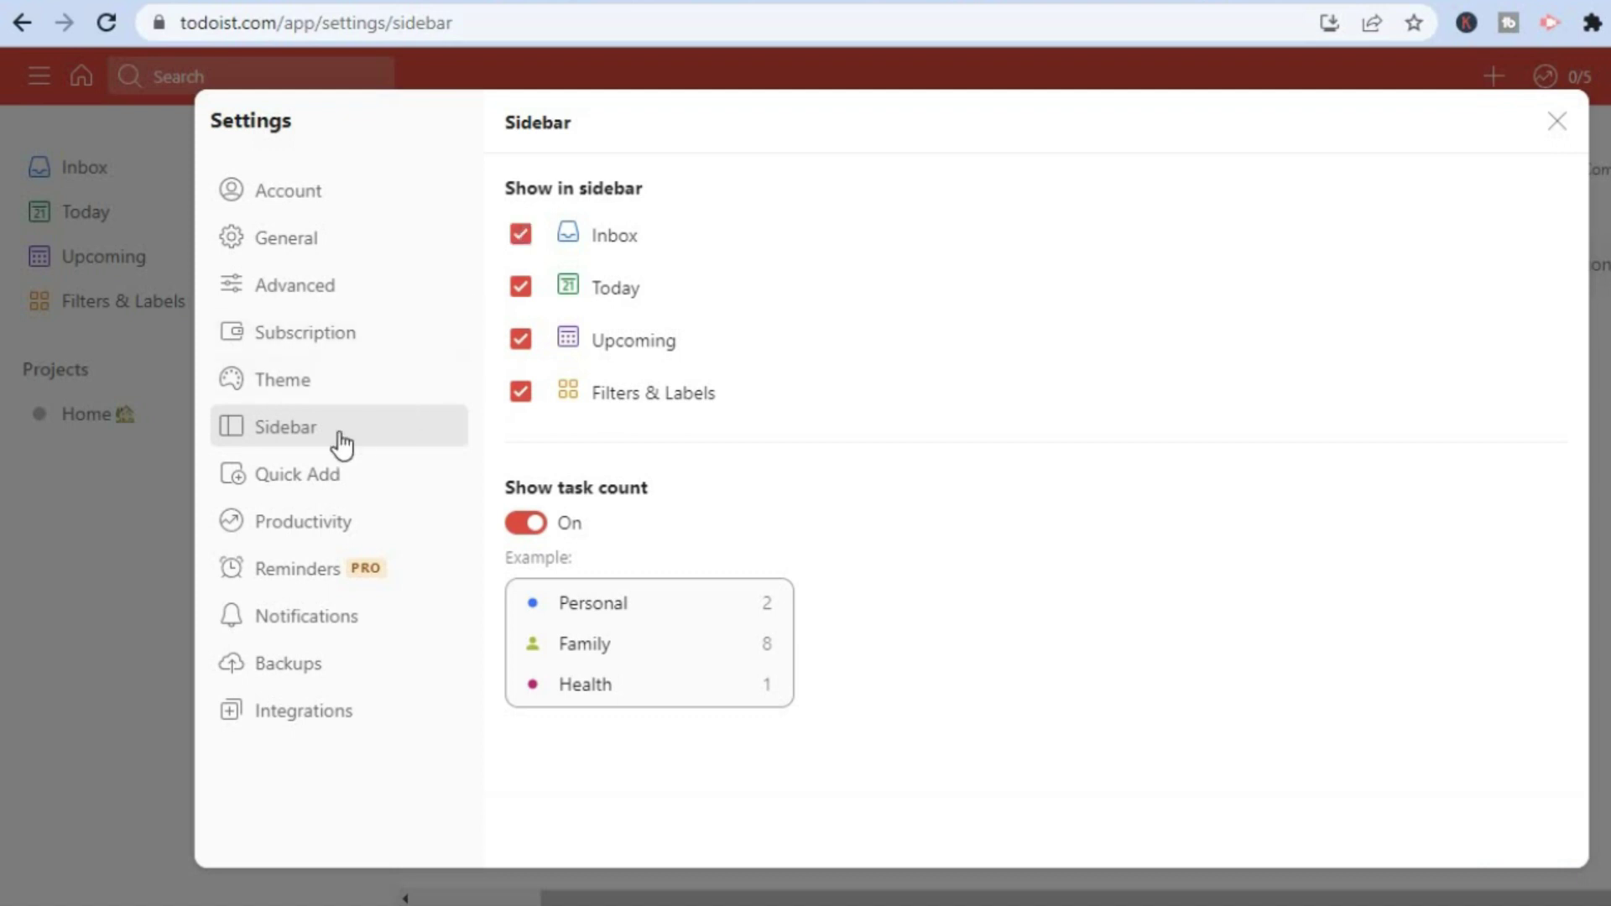
click(308, 473)
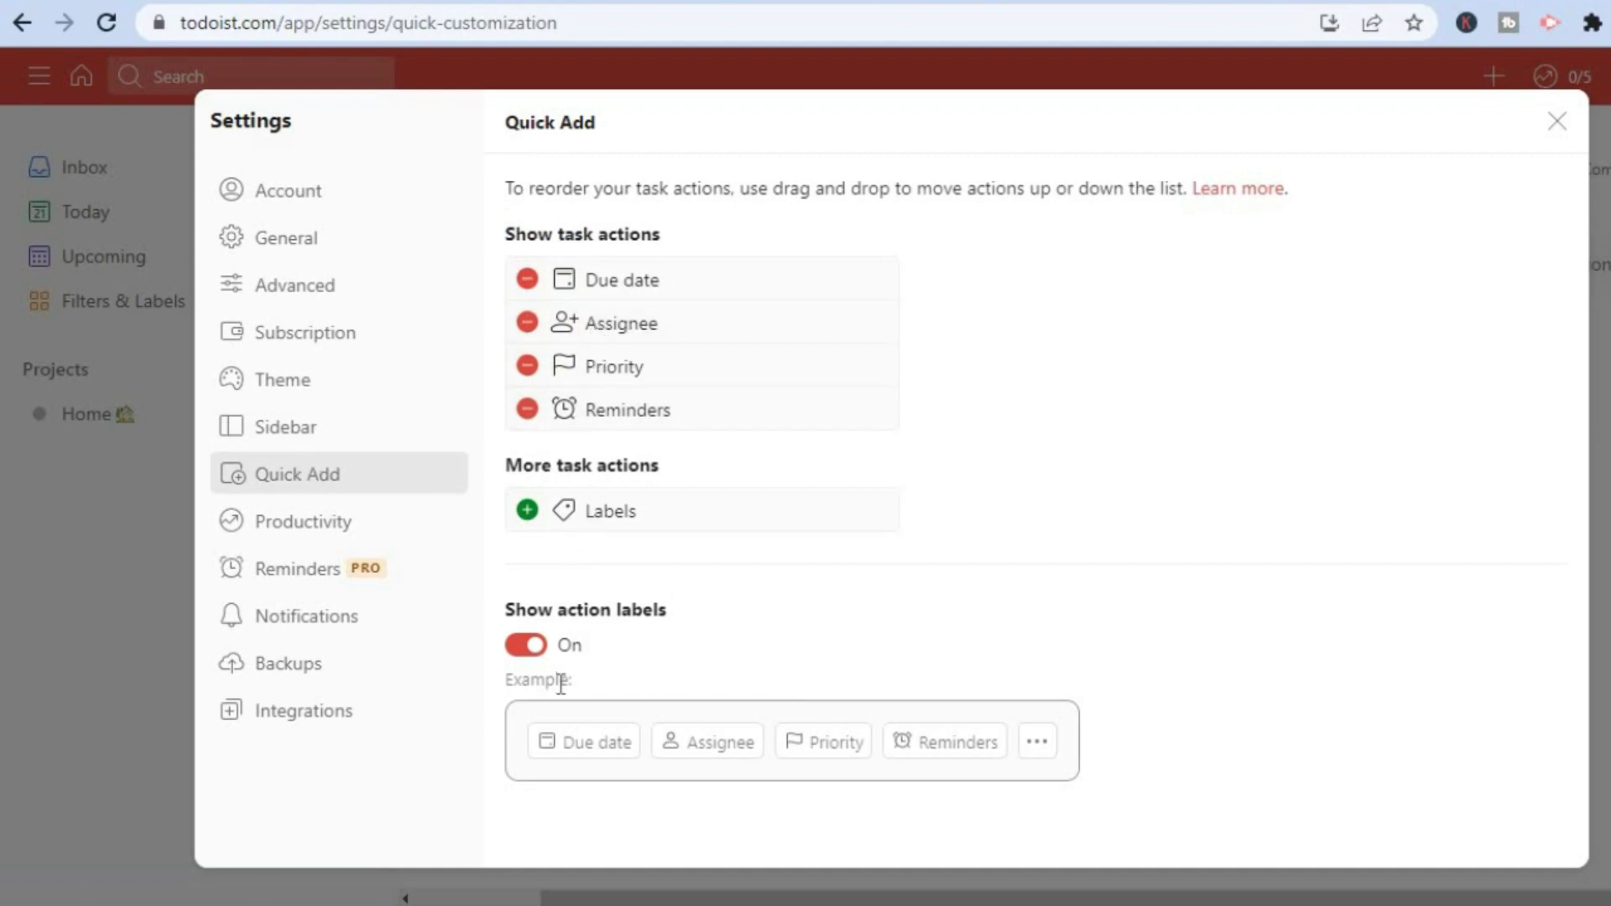
click(316, 531)
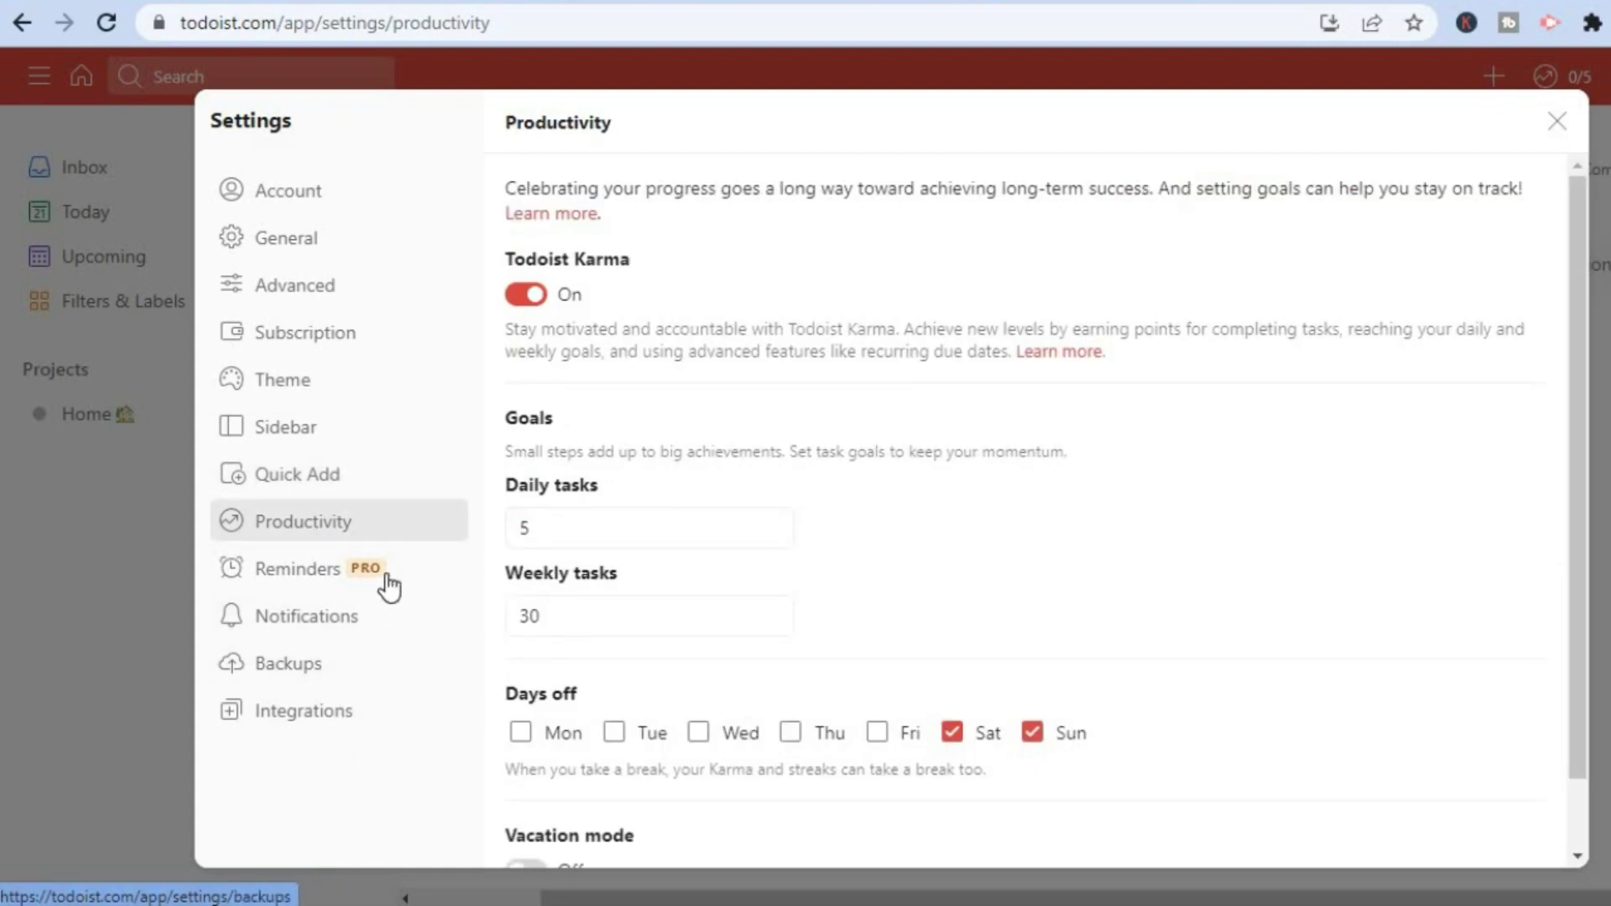
Step: Look over Backups, then scroll Integrations down to the Google Calendar and calendar feed sections
click(343, 673)
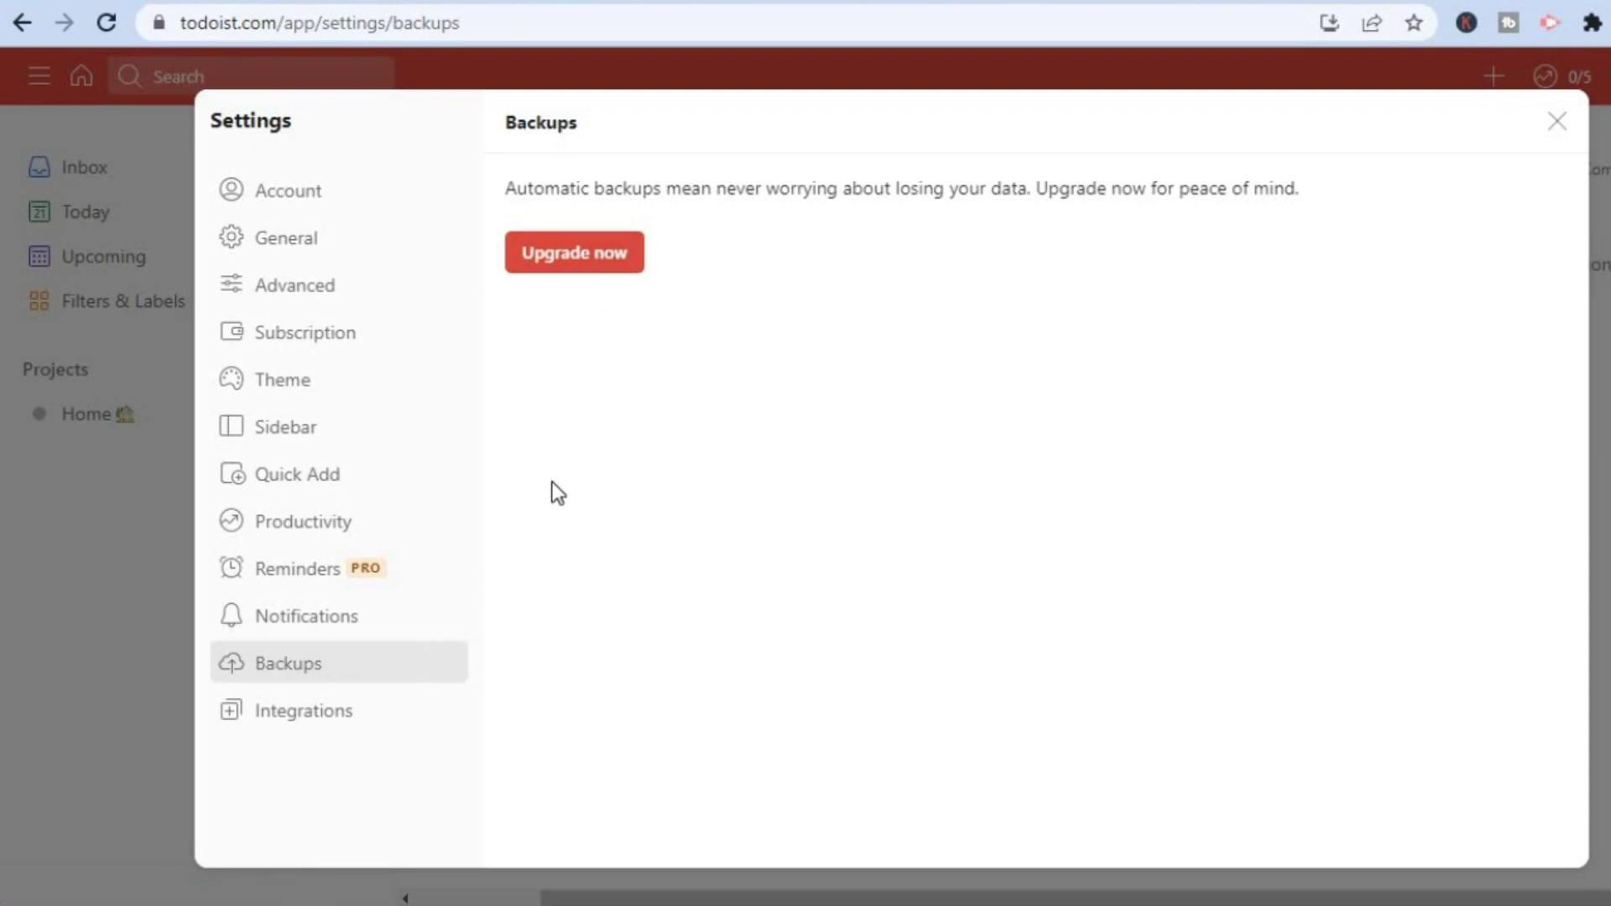
click(358, 735)
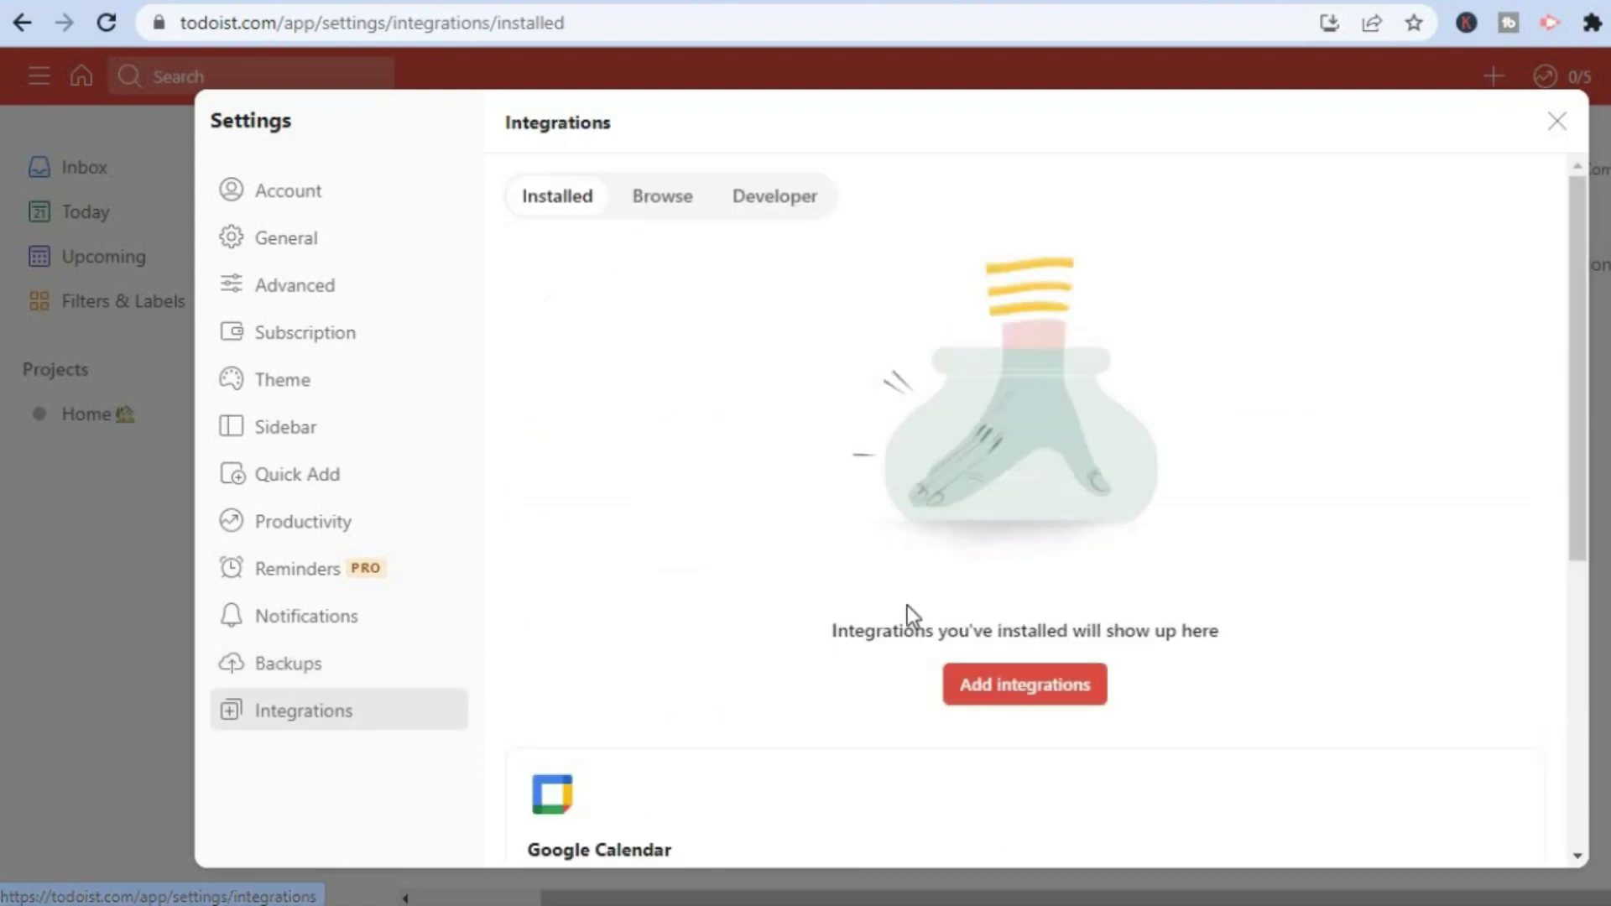
drag(1574, 411, 1588, 634)
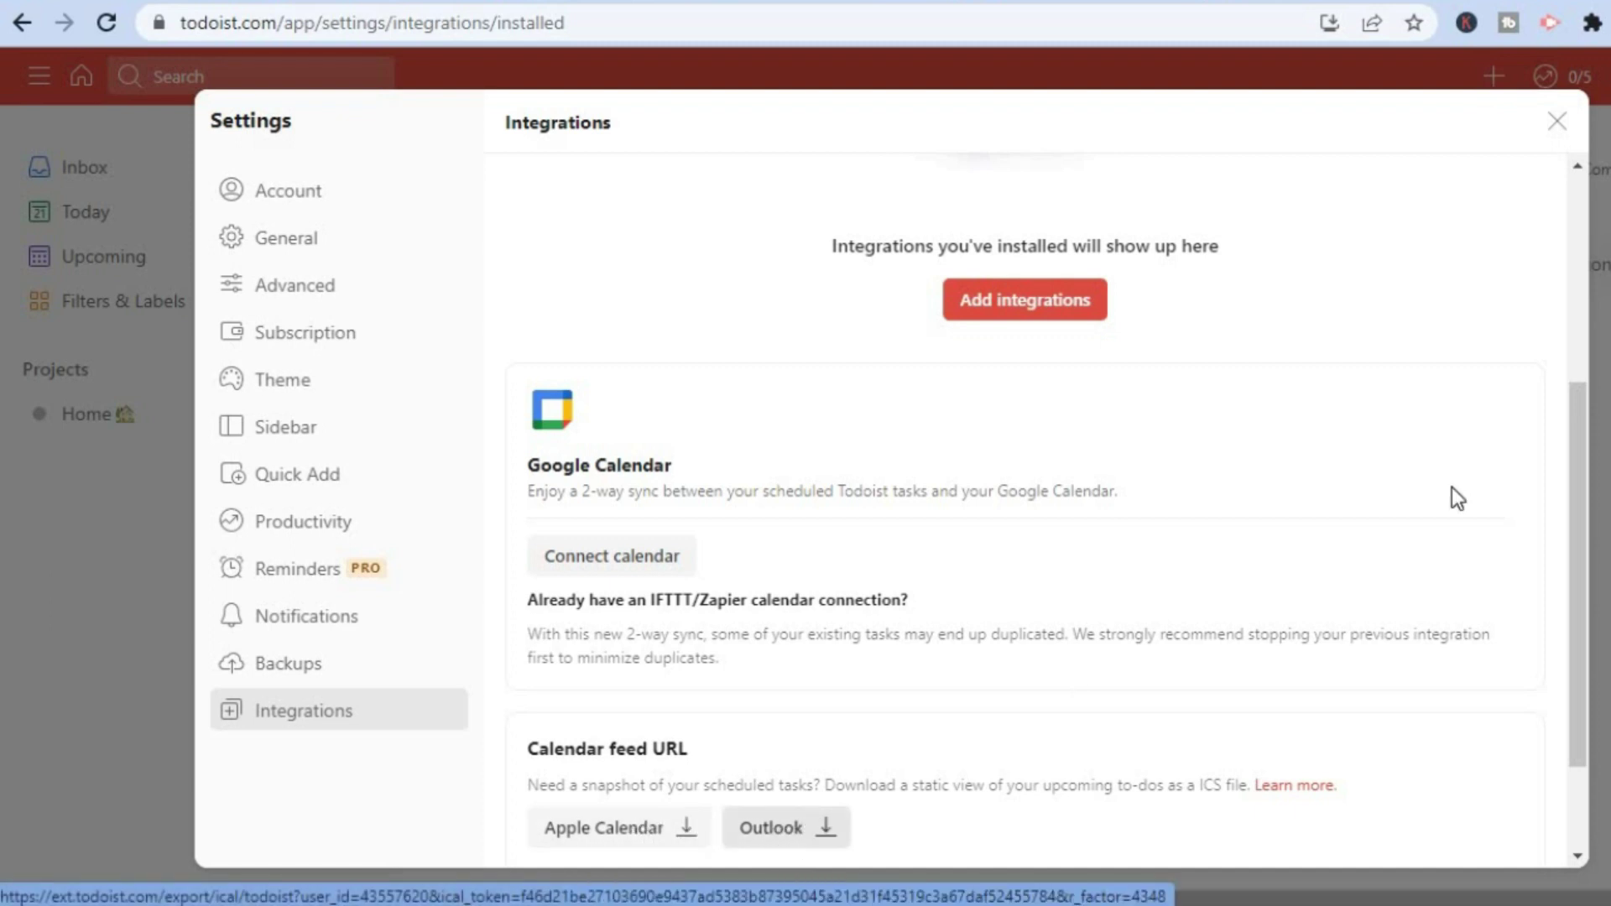
Step: Close the Settings dialog to get back to the Home project board
click(1556, 125)
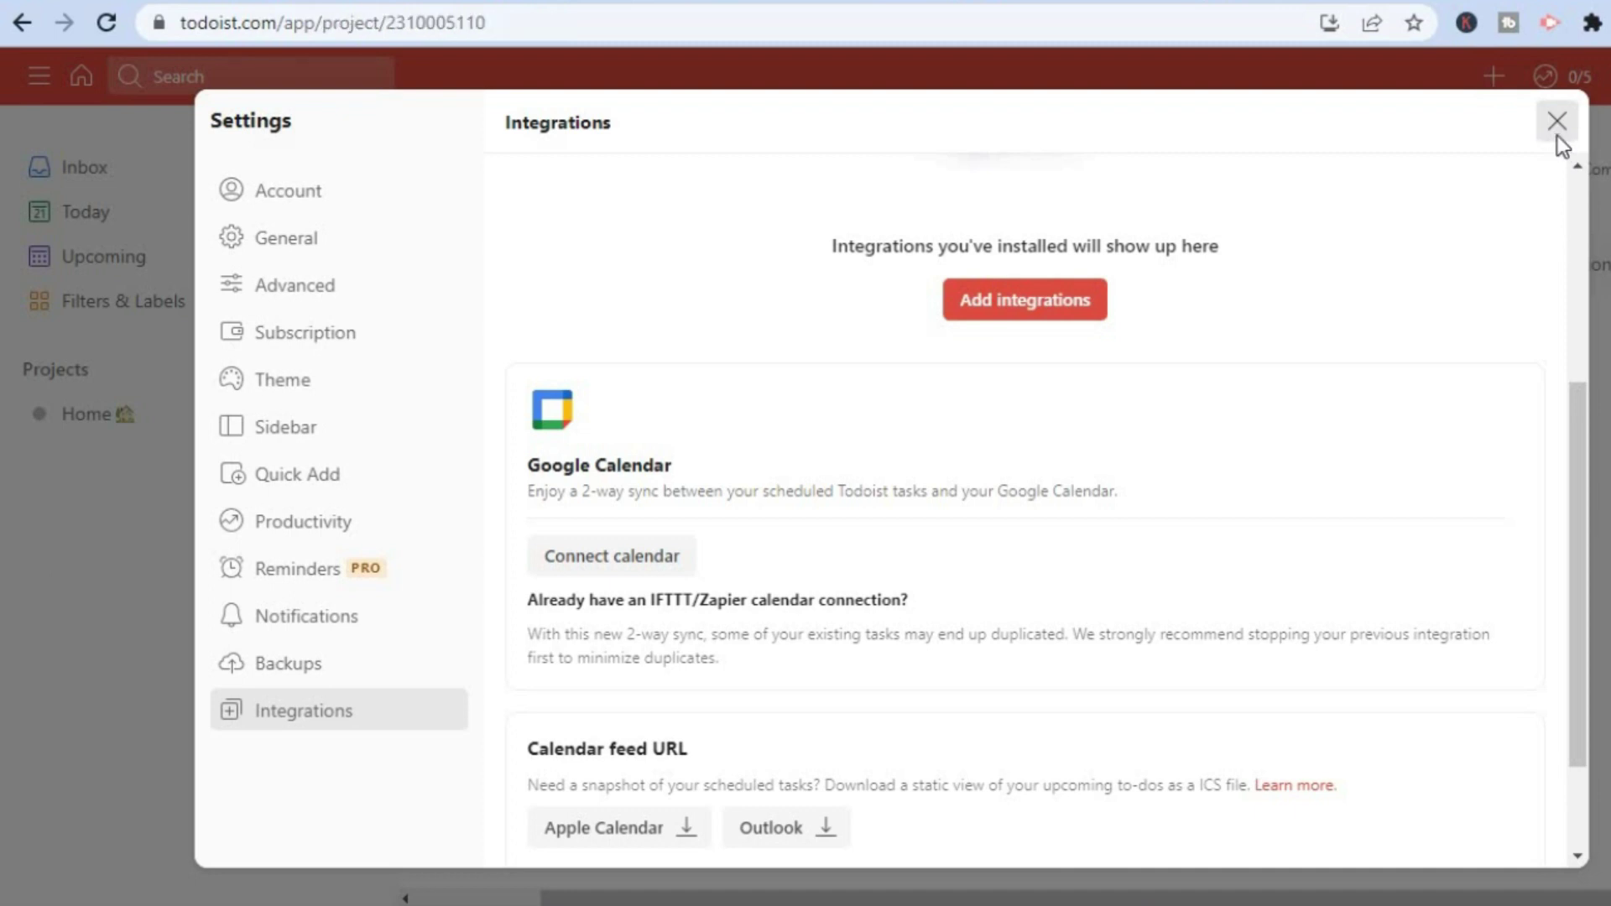